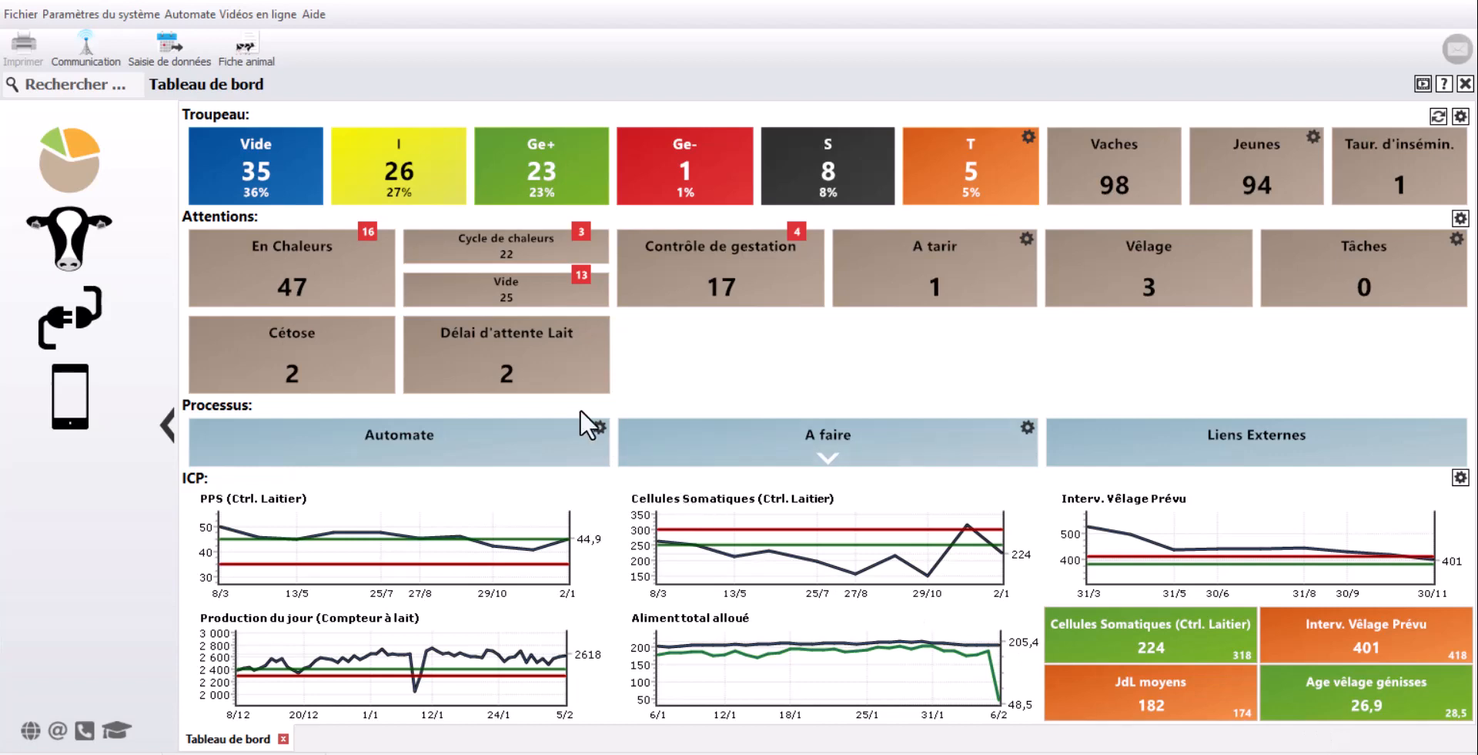
# Step: Find Liste d'attentions among the herd data's action lists and add it as a shortcut to the toolbar
pyautogui.click(69, 240)
pyautogui.click(226, 216)
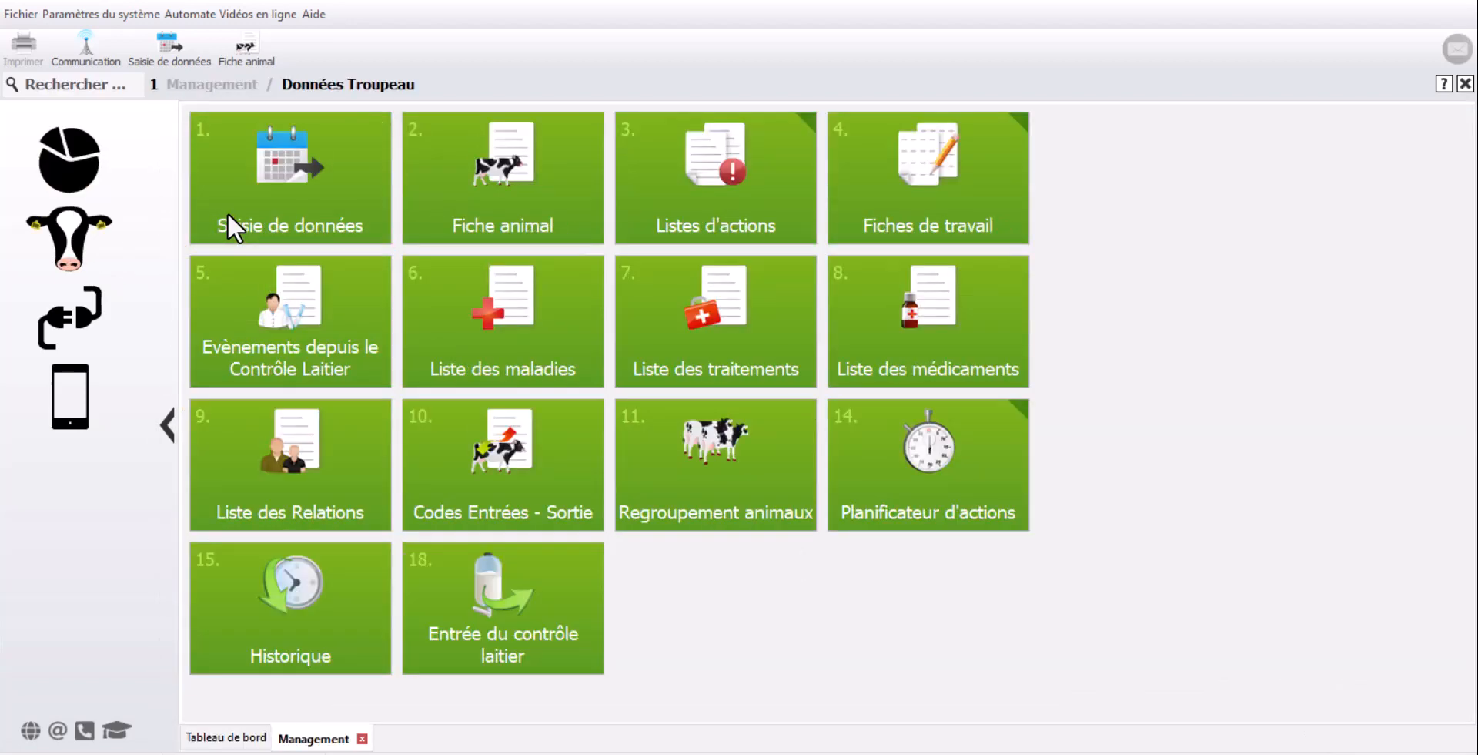
pyautogui.click(641, 215)
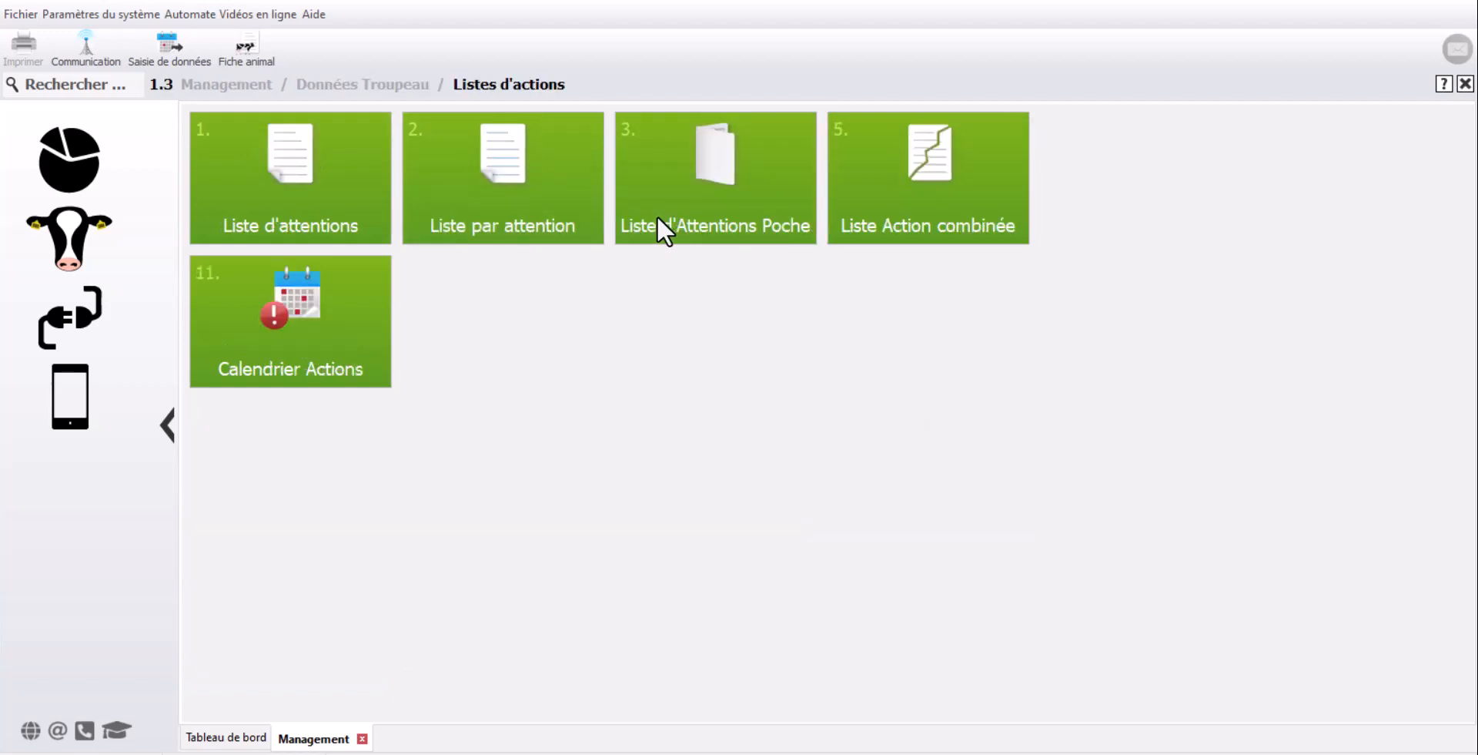
pyautogui.click(306, 210)
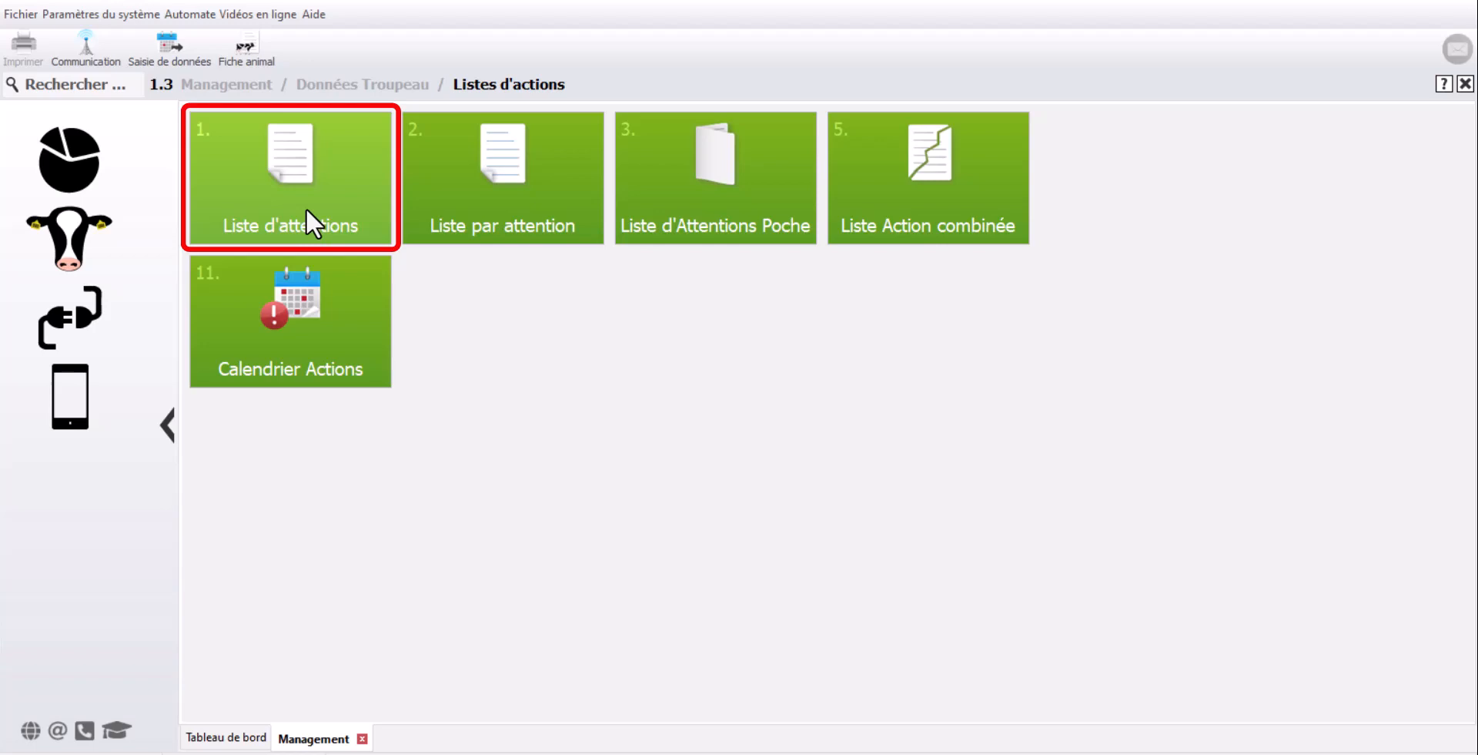
pyautogui.rightClick(307, 208)
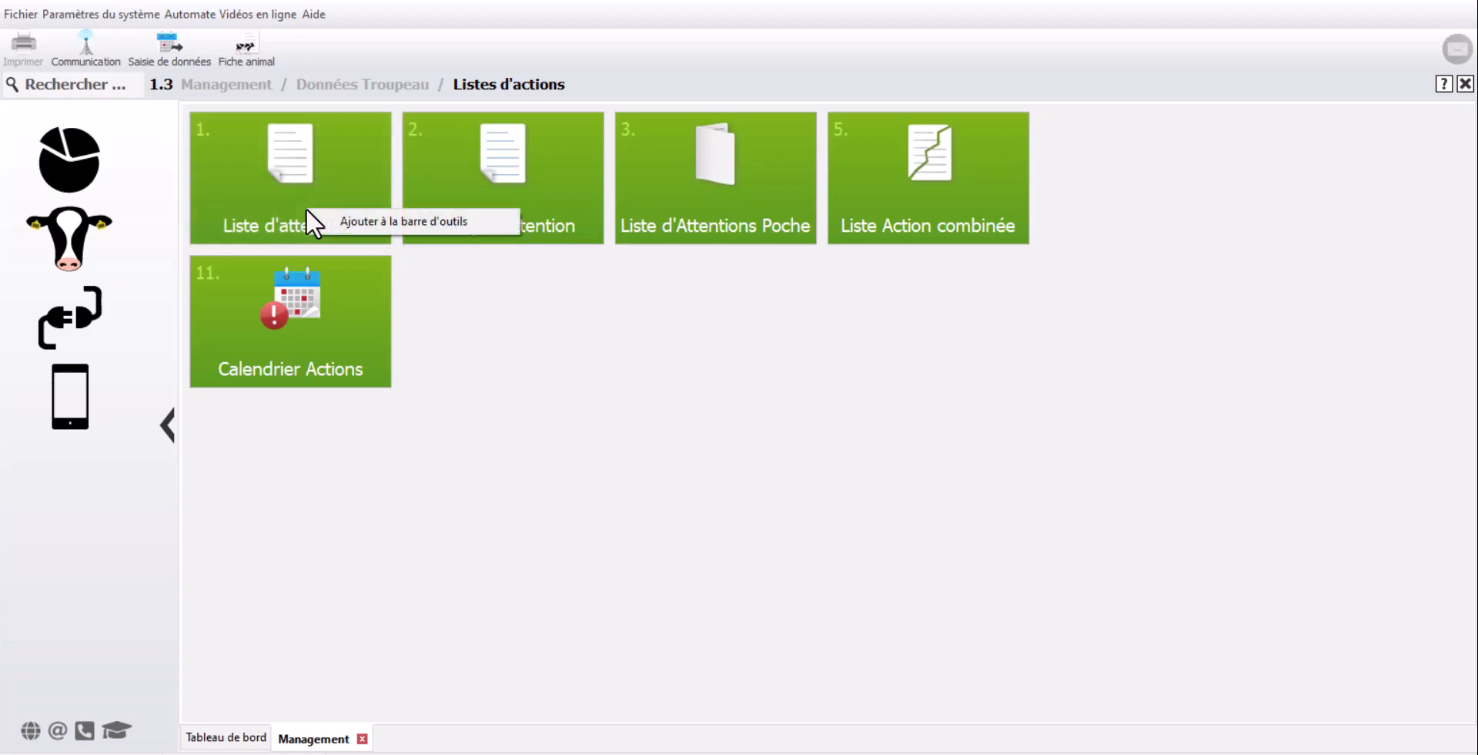
pyautogui.click(344, 221)
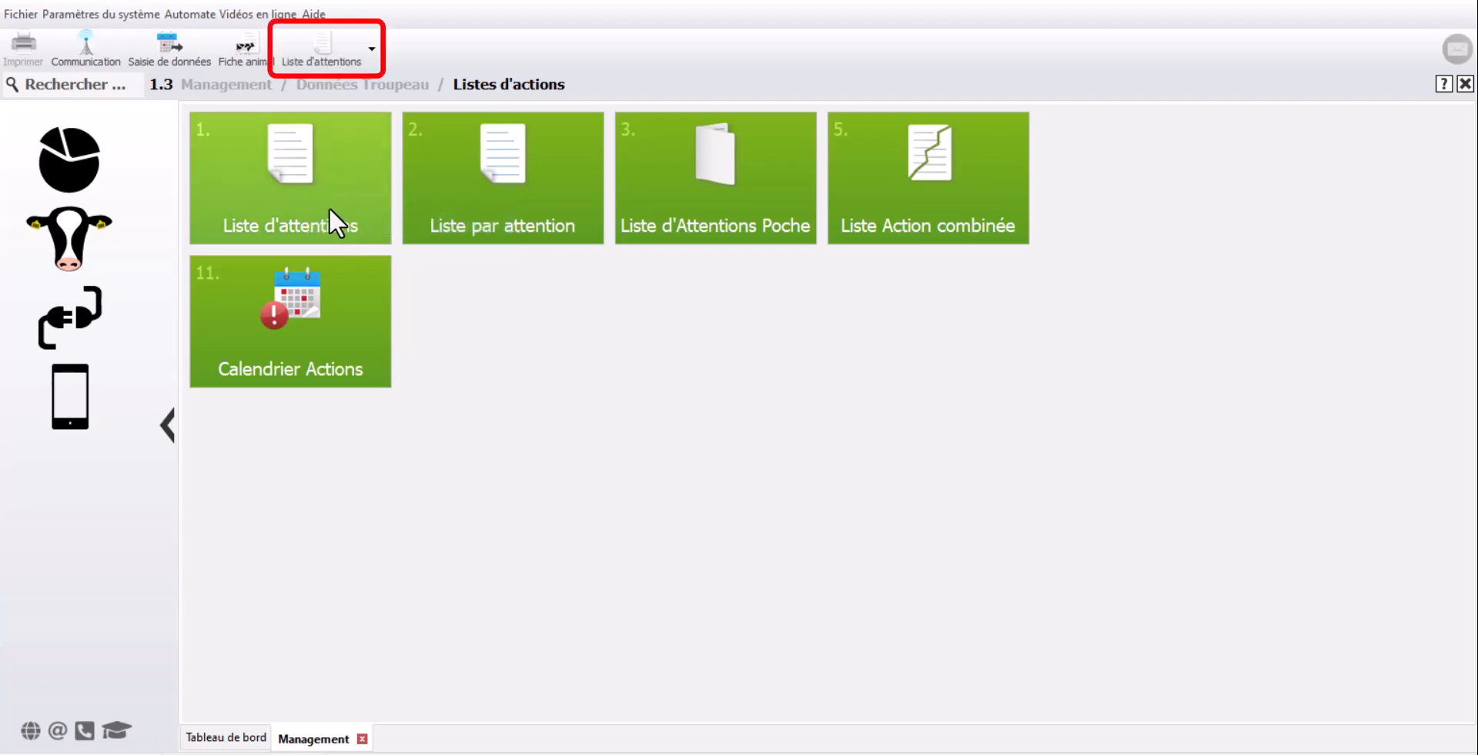
# Step: Open the attention list and create a new preset named "Vêlages génisses" in its properties
pyautogui.click(330, 206)
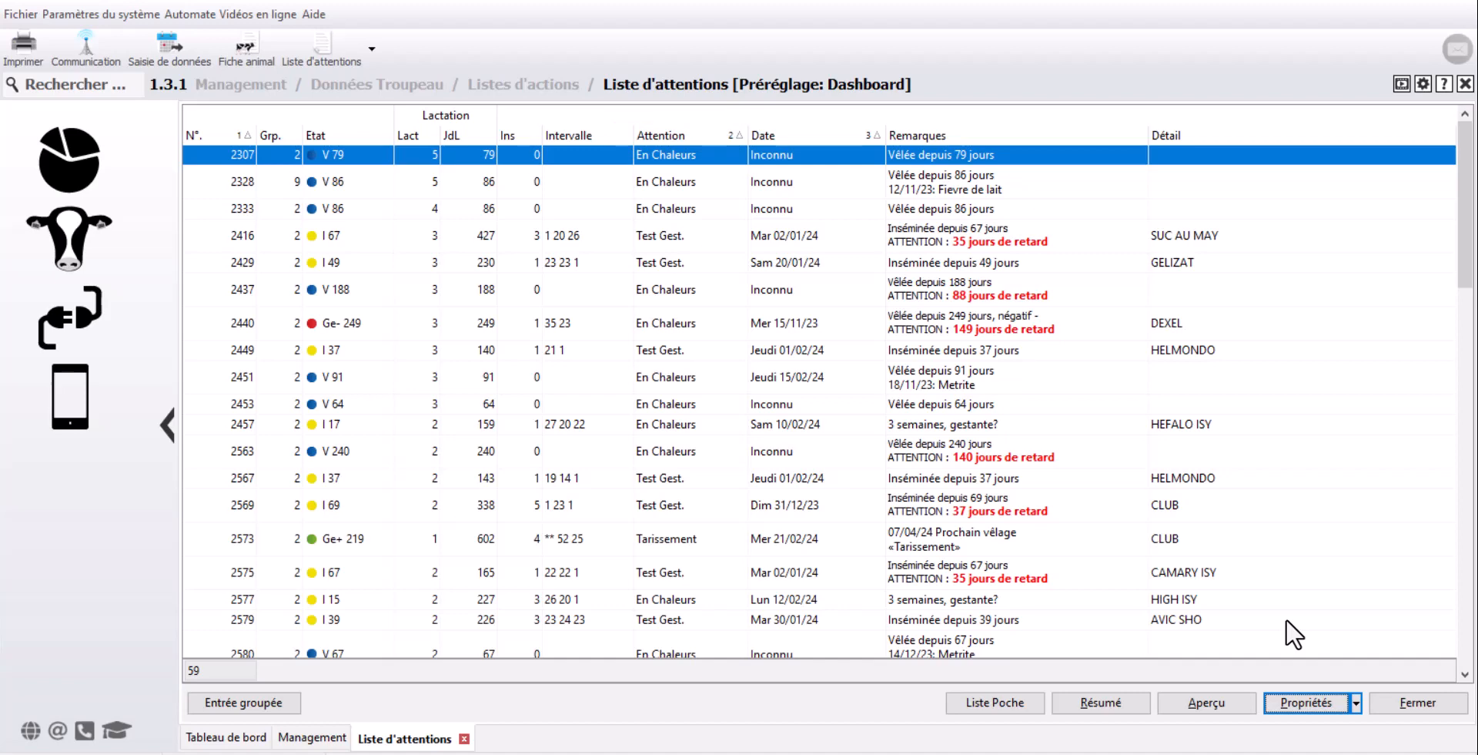
pyautogui.click(1314, 704)
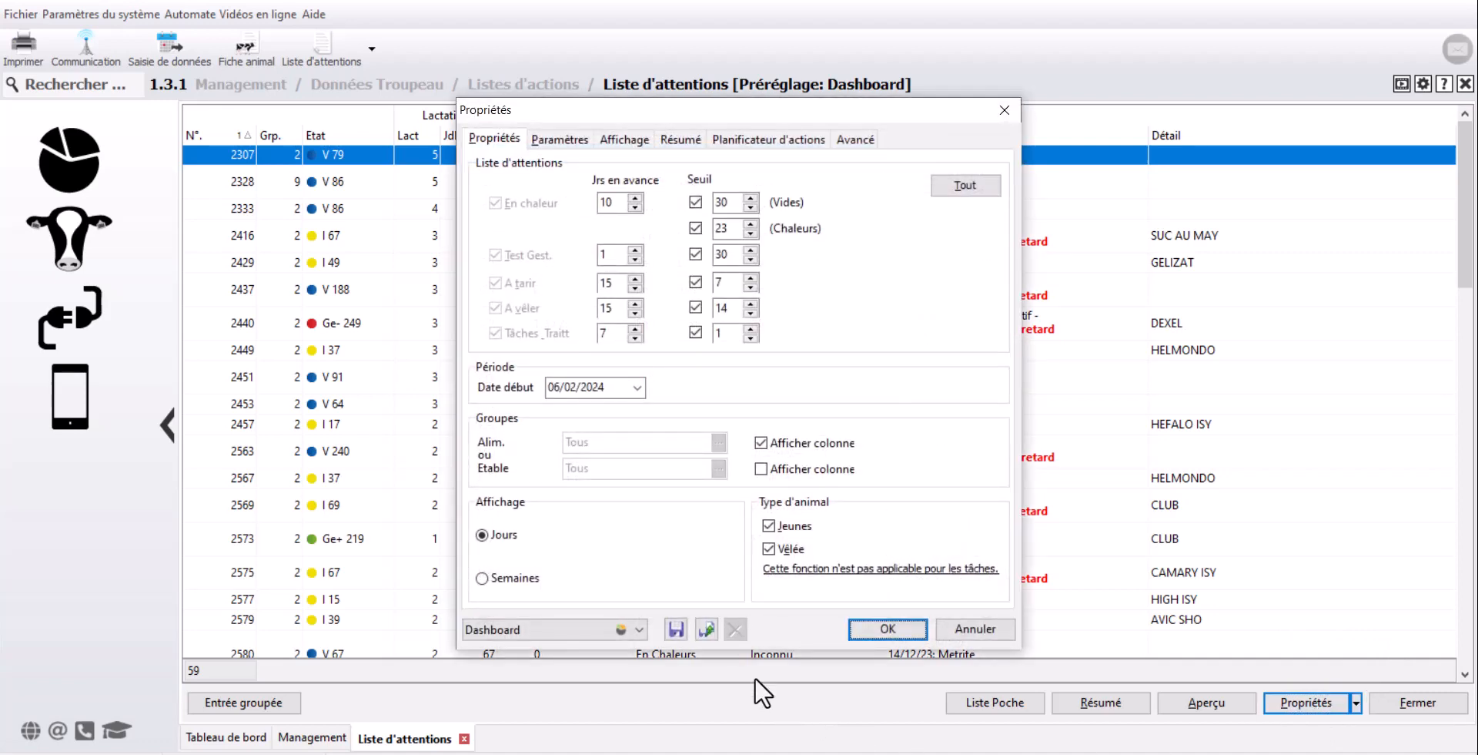
pyautogui.click(641, 629)
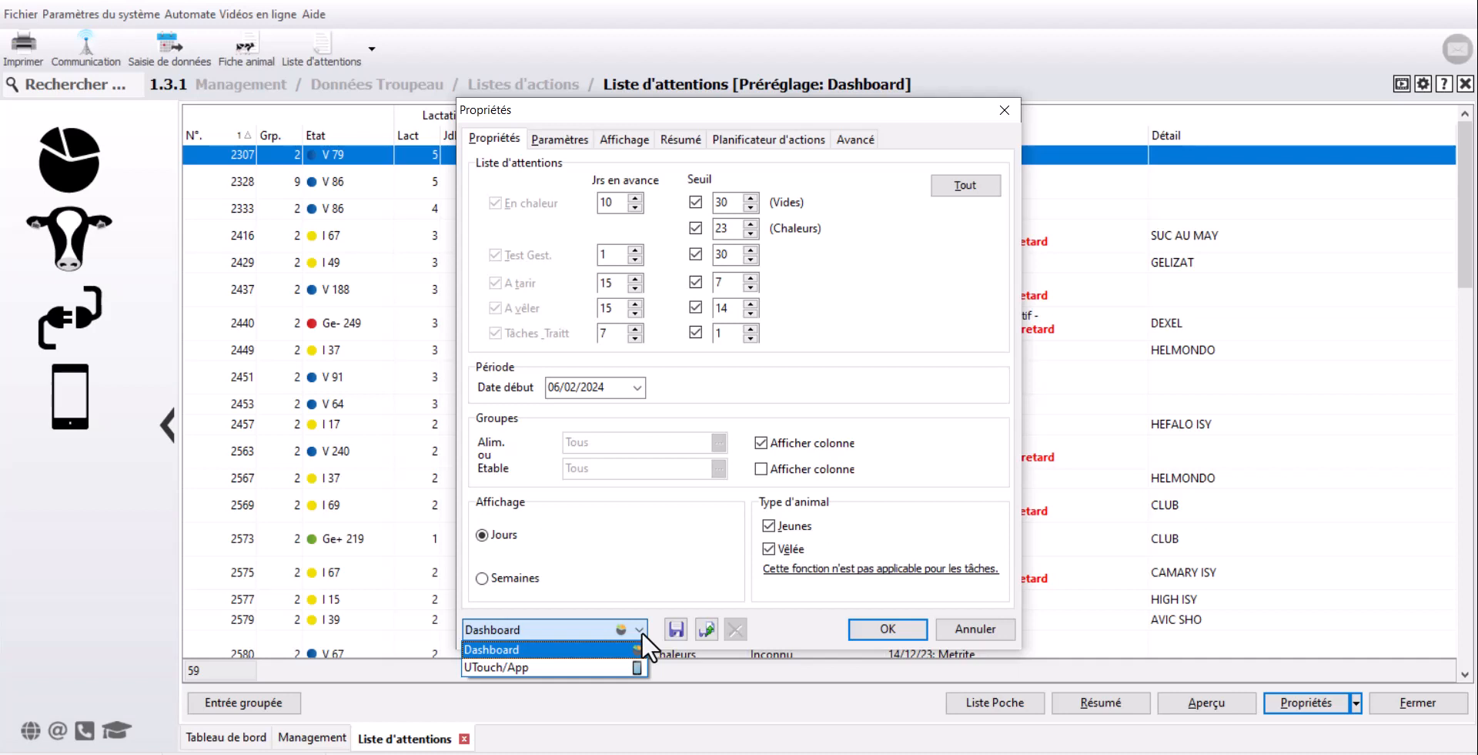
pyautogui.click(640, 631)
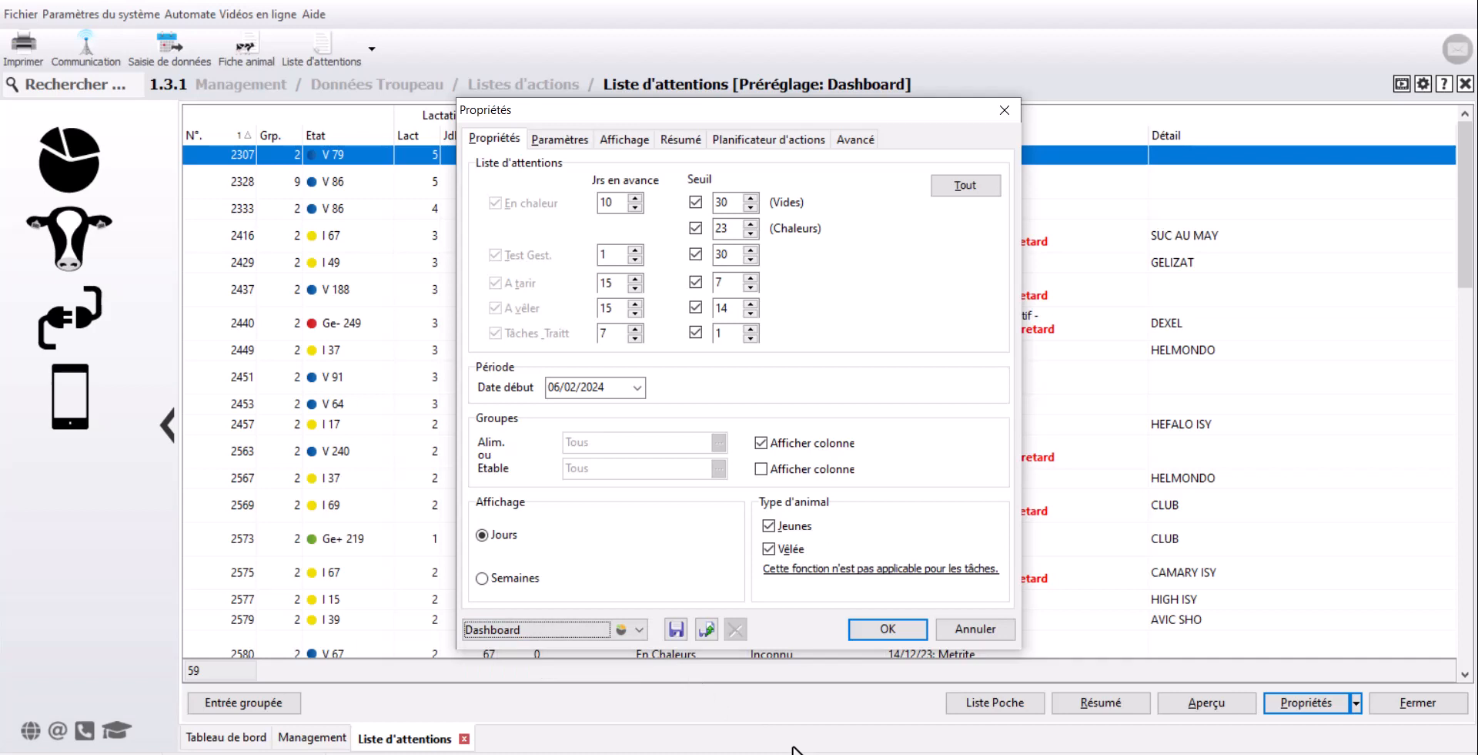
pyautogui.click(705, 630)
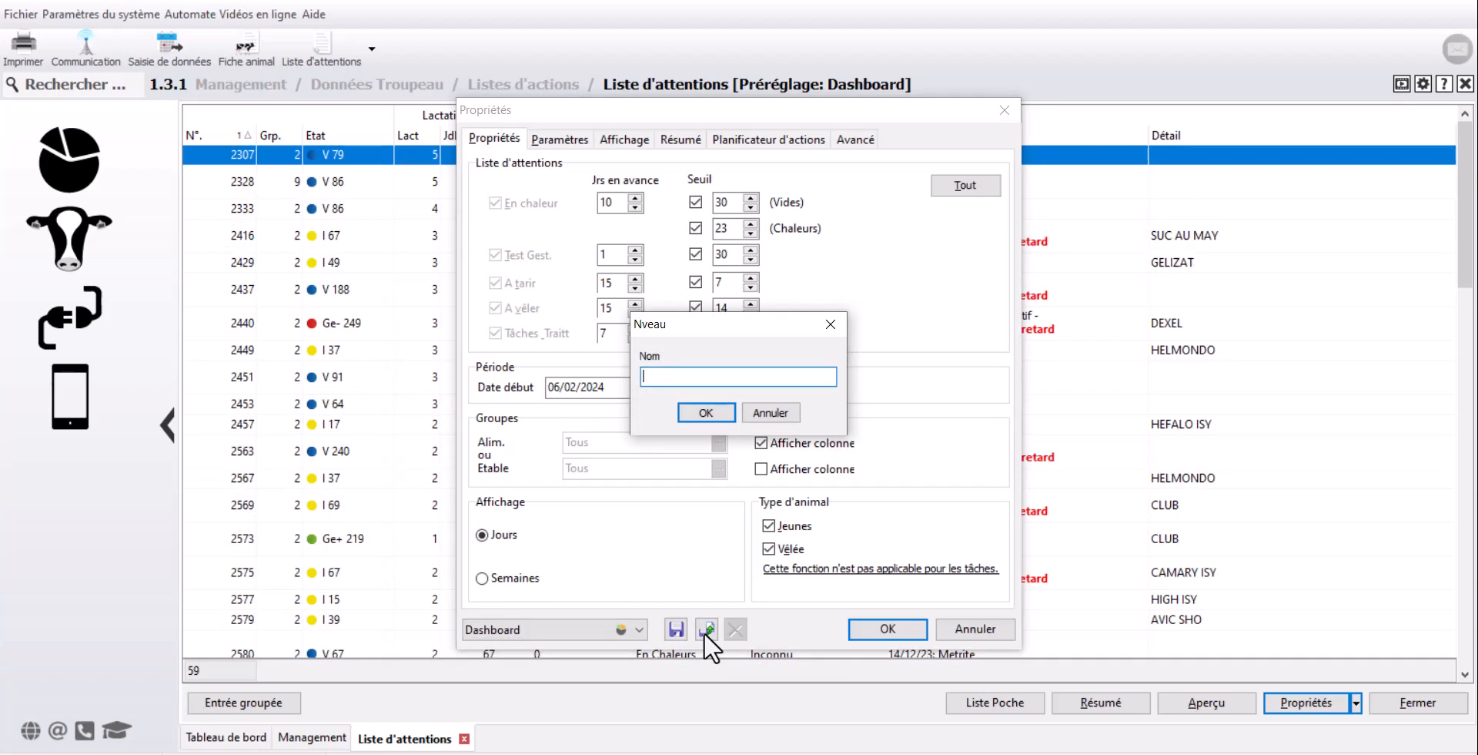
pyautogui.write('Vêlages génisses')
pyautogui.click(702, 416)
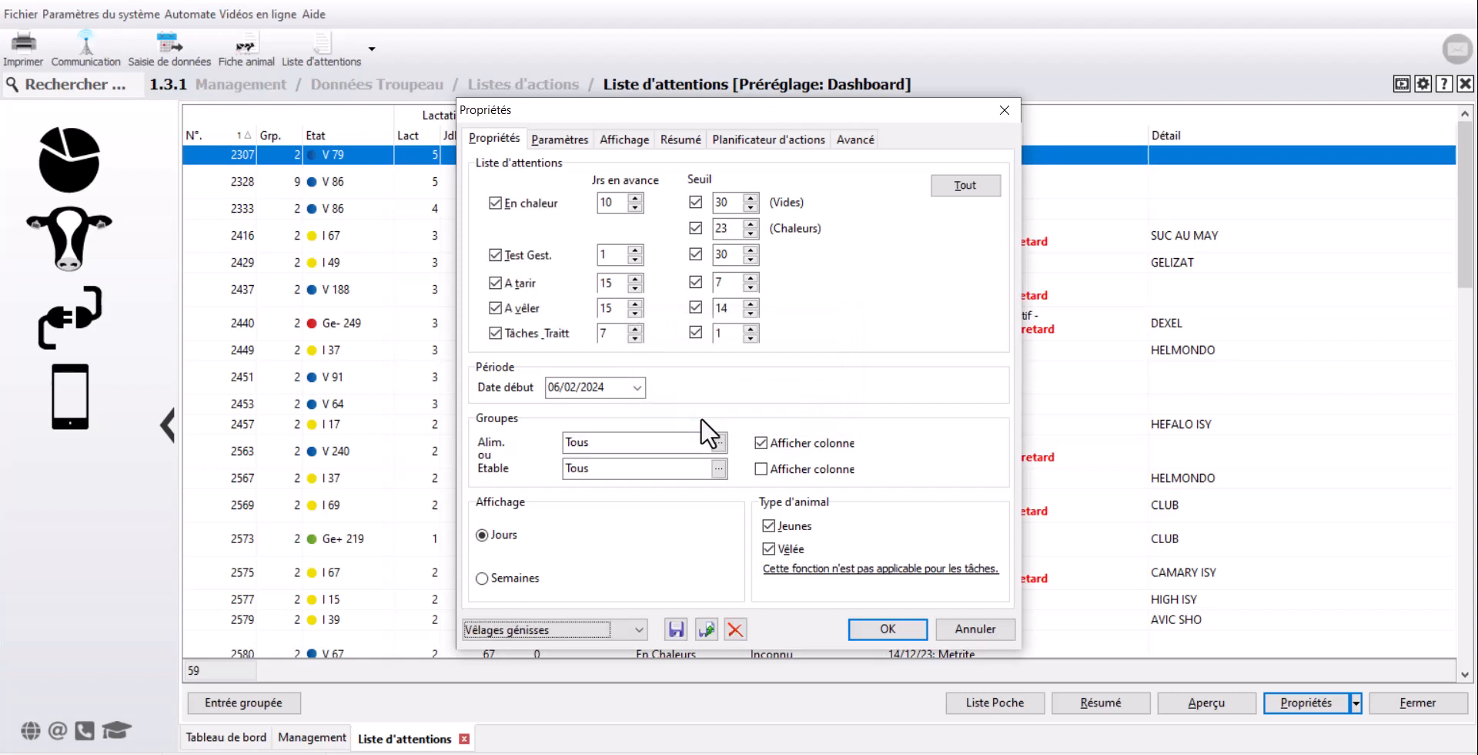
# Step: Exclude the En chaleur, Test Gest., A tarir and Tâches_Traitt attentions from the Vêlages génisses preset
pyautogui.click(496, 204)
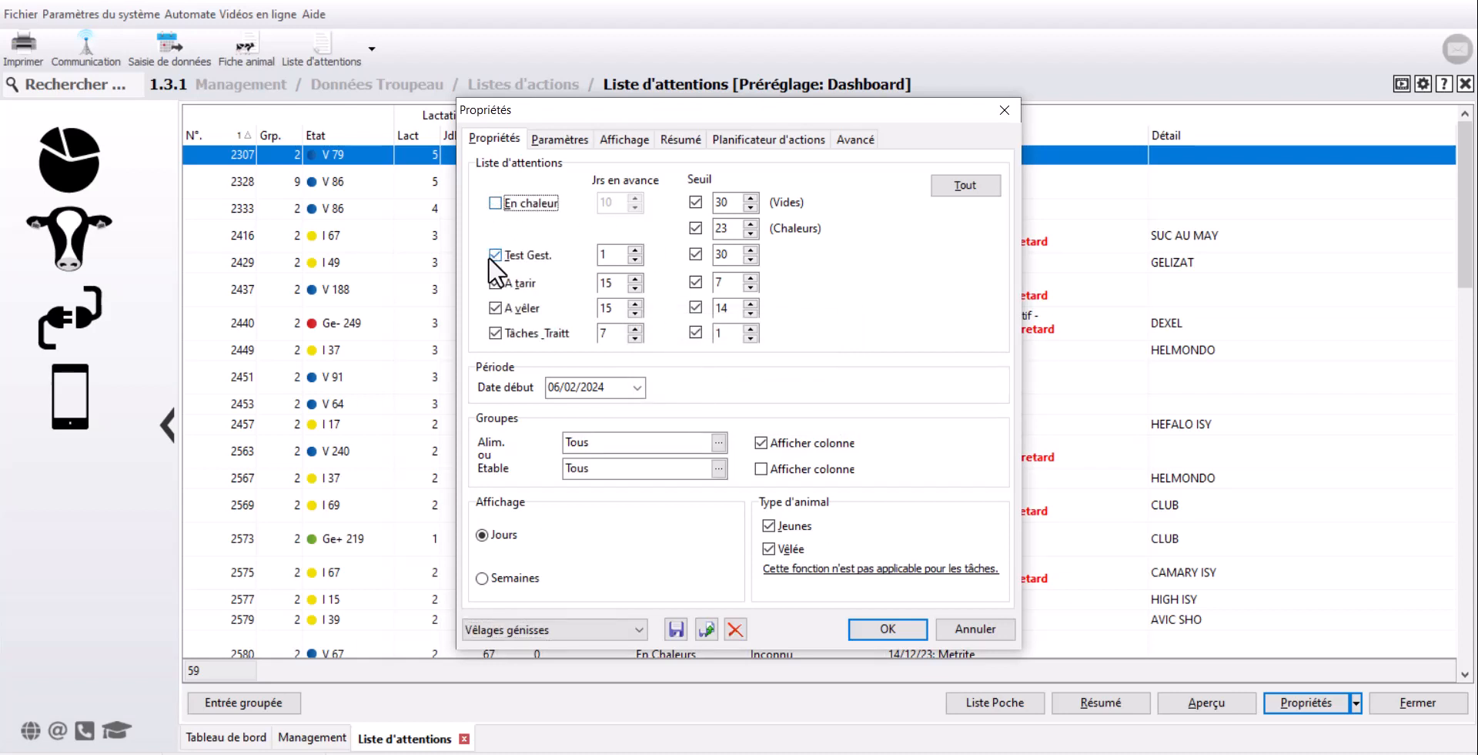
pyautogui.click(491, 255)
pyautogui.click(495, 282)
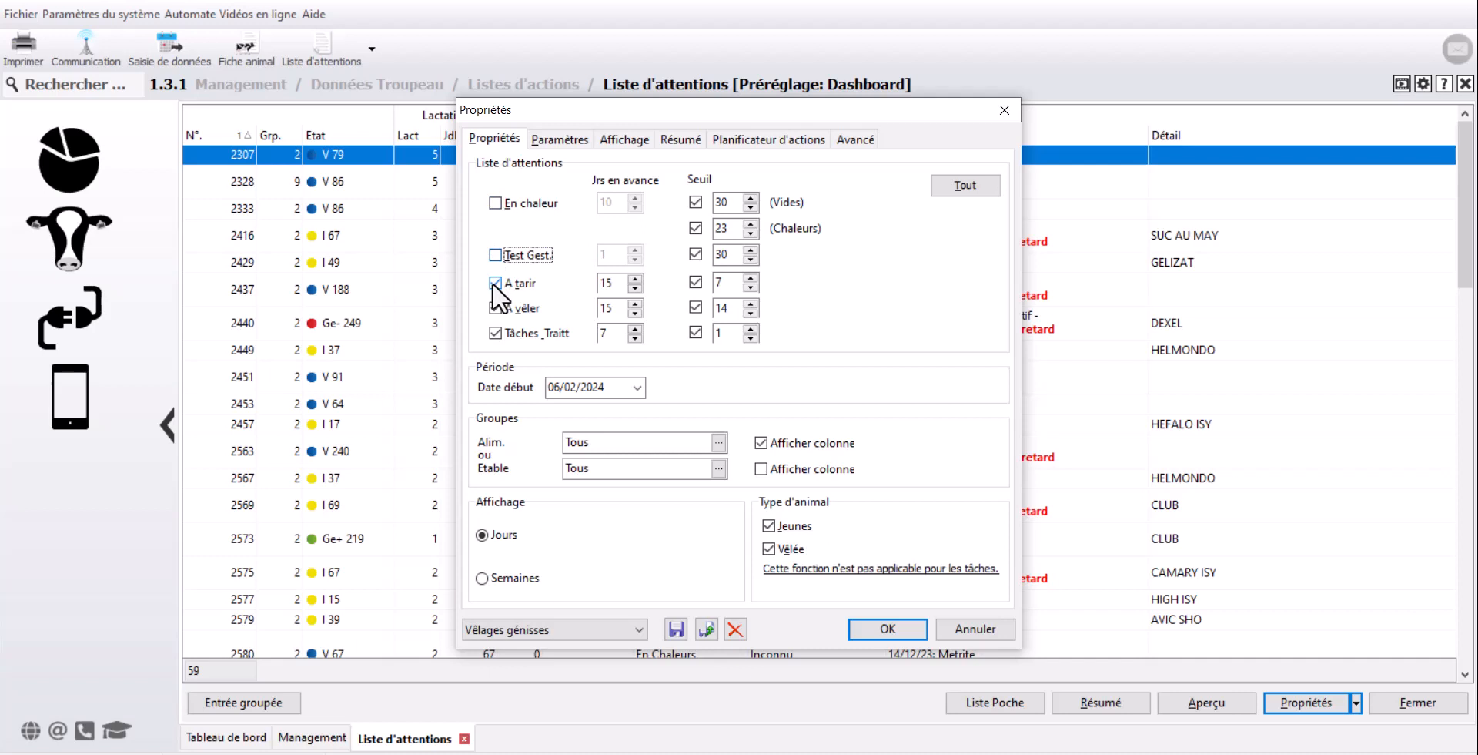
pyautogui.click(492, 337)
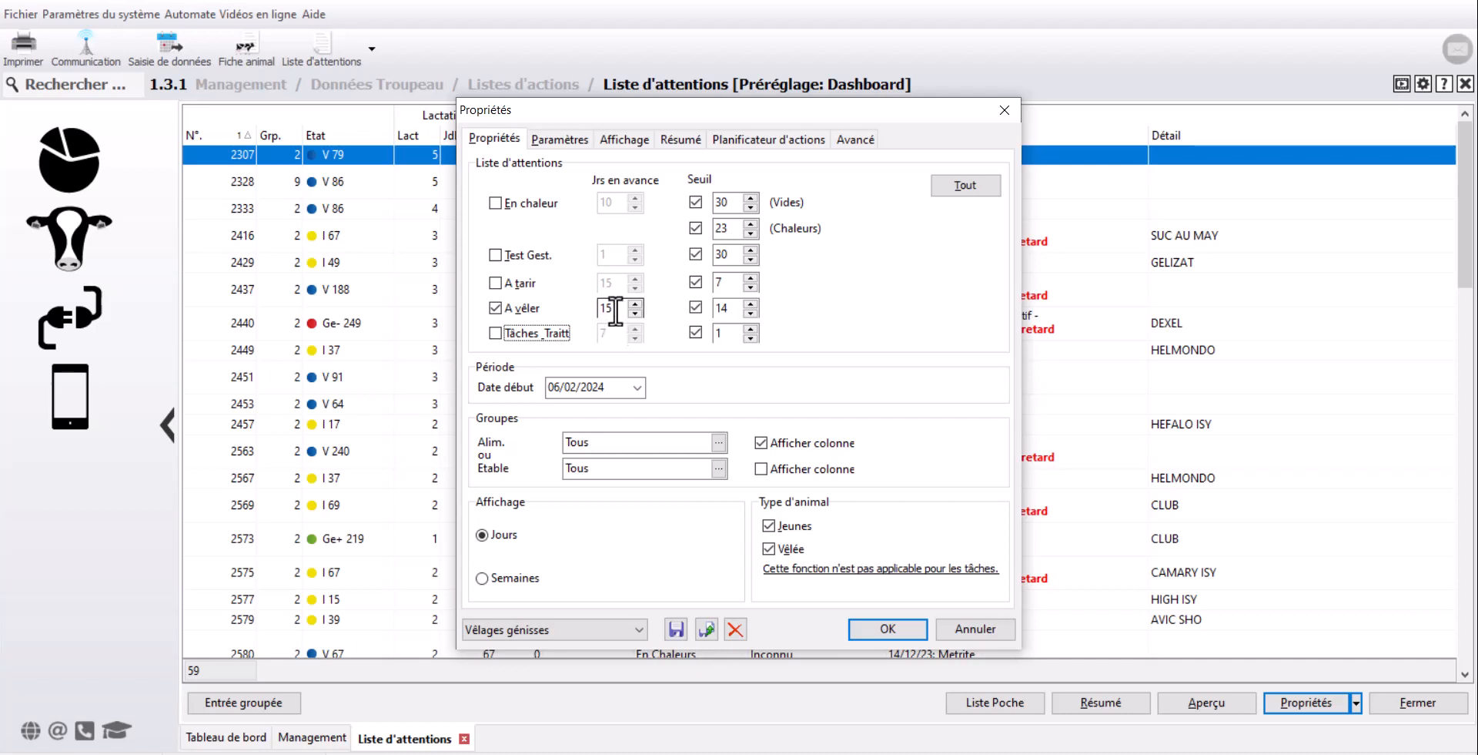
# Step: Set the A vêler attention to 30 days in advance with a threshold of 20
pyautogui.moveTo(610, 306); pyautogui.dragTo(593, 310)
pyautogui.write('30')
pyautogui.doubleClick(739, 308)
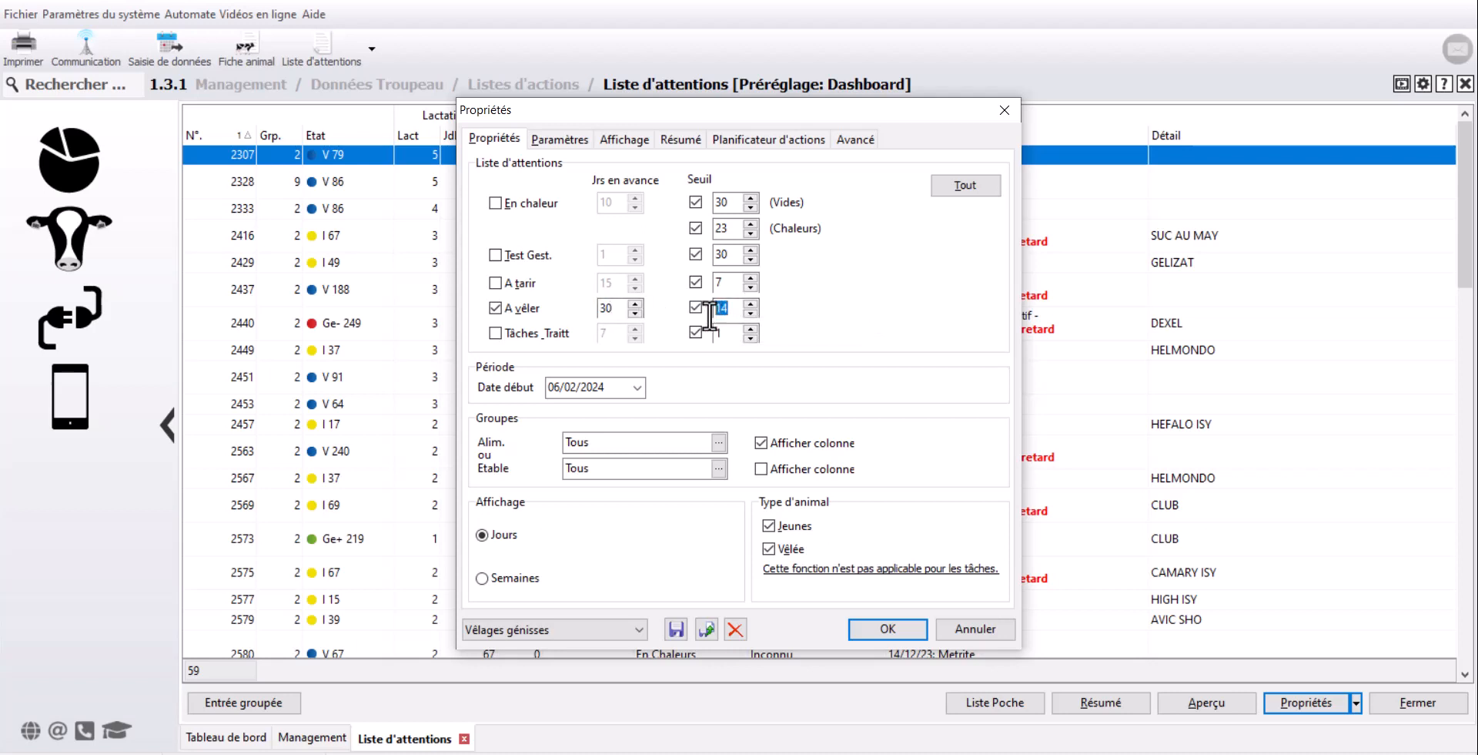
pyautogui.write('20')
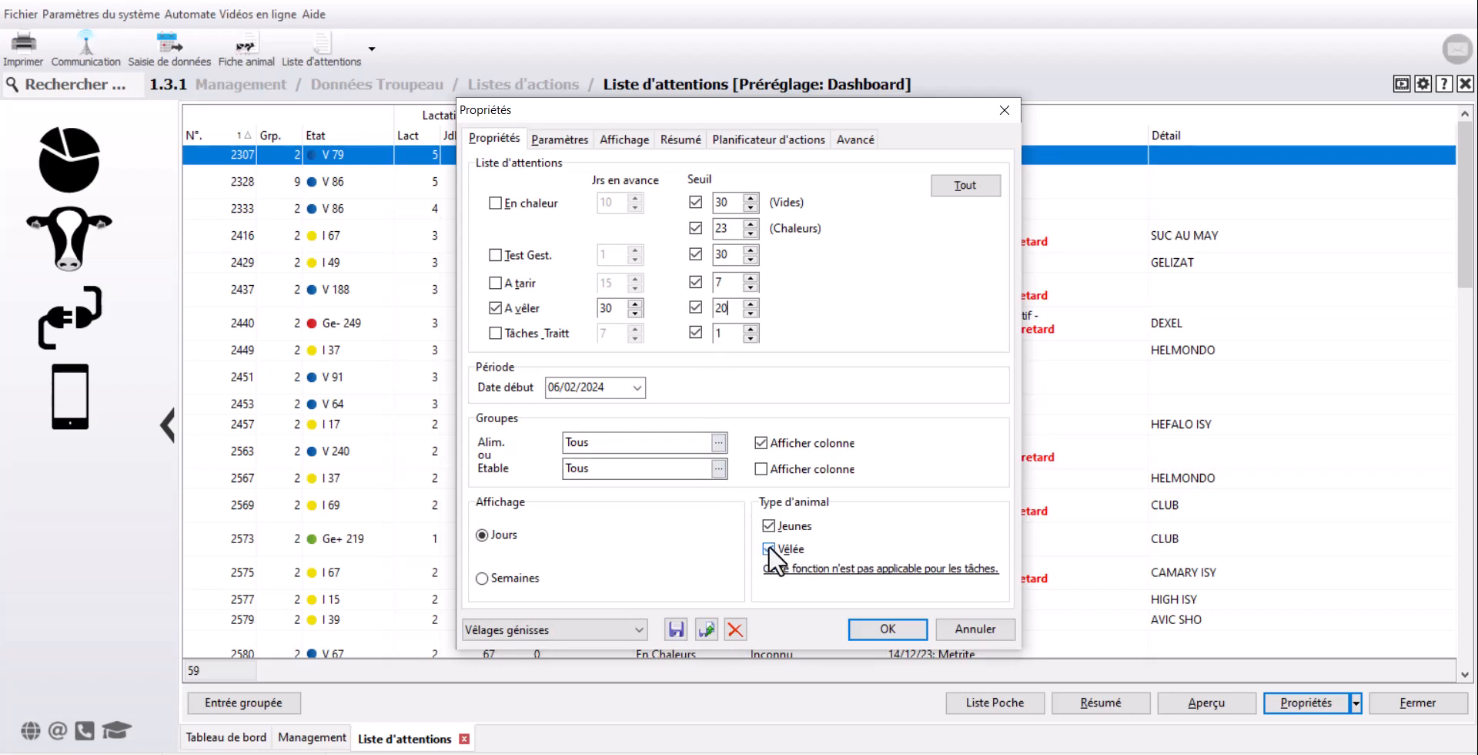
# Step: Exclude the Vêlée animal type, then save the Vêlages génisses preset and apply it to the list
pyautogui.click(779, 564)
pyautogui.click(675, 630)
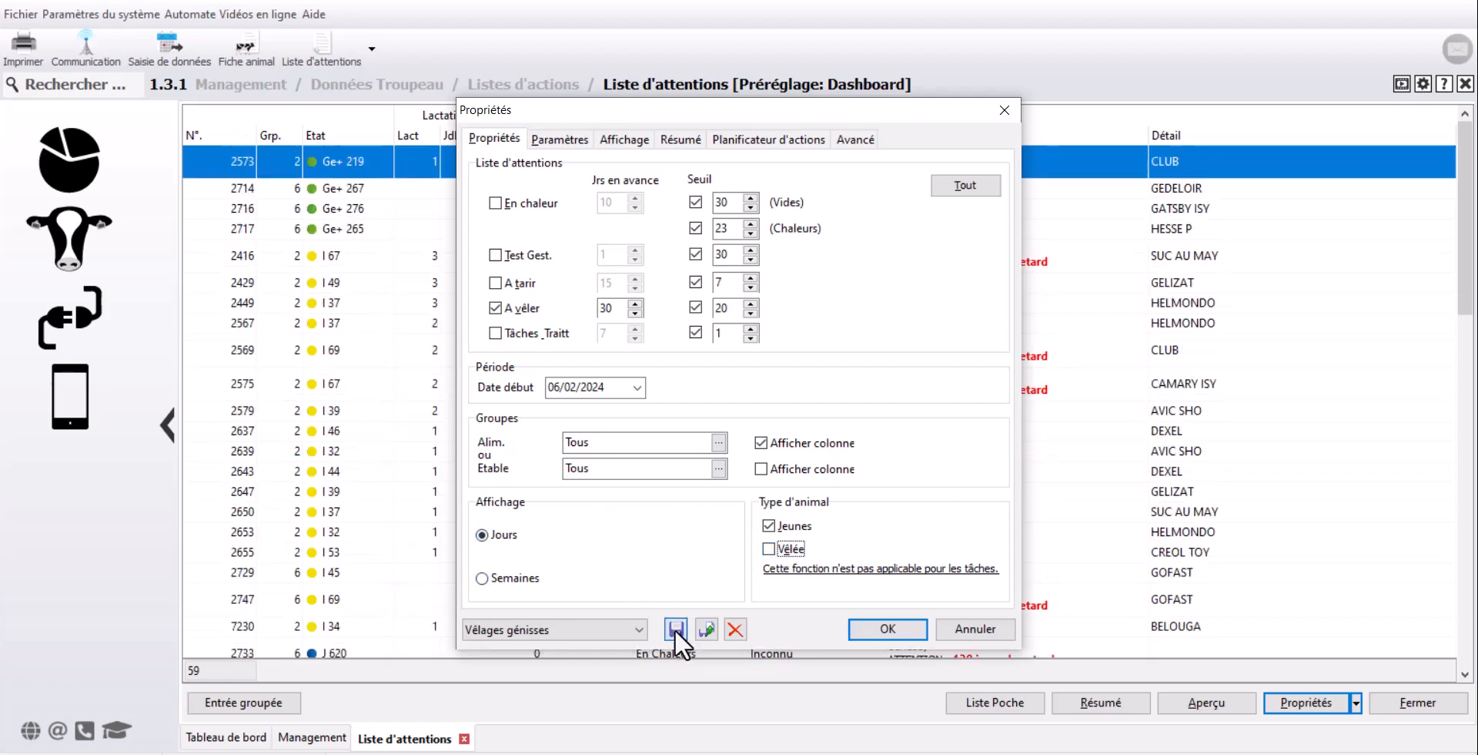
pyautogui.click(893, 626)
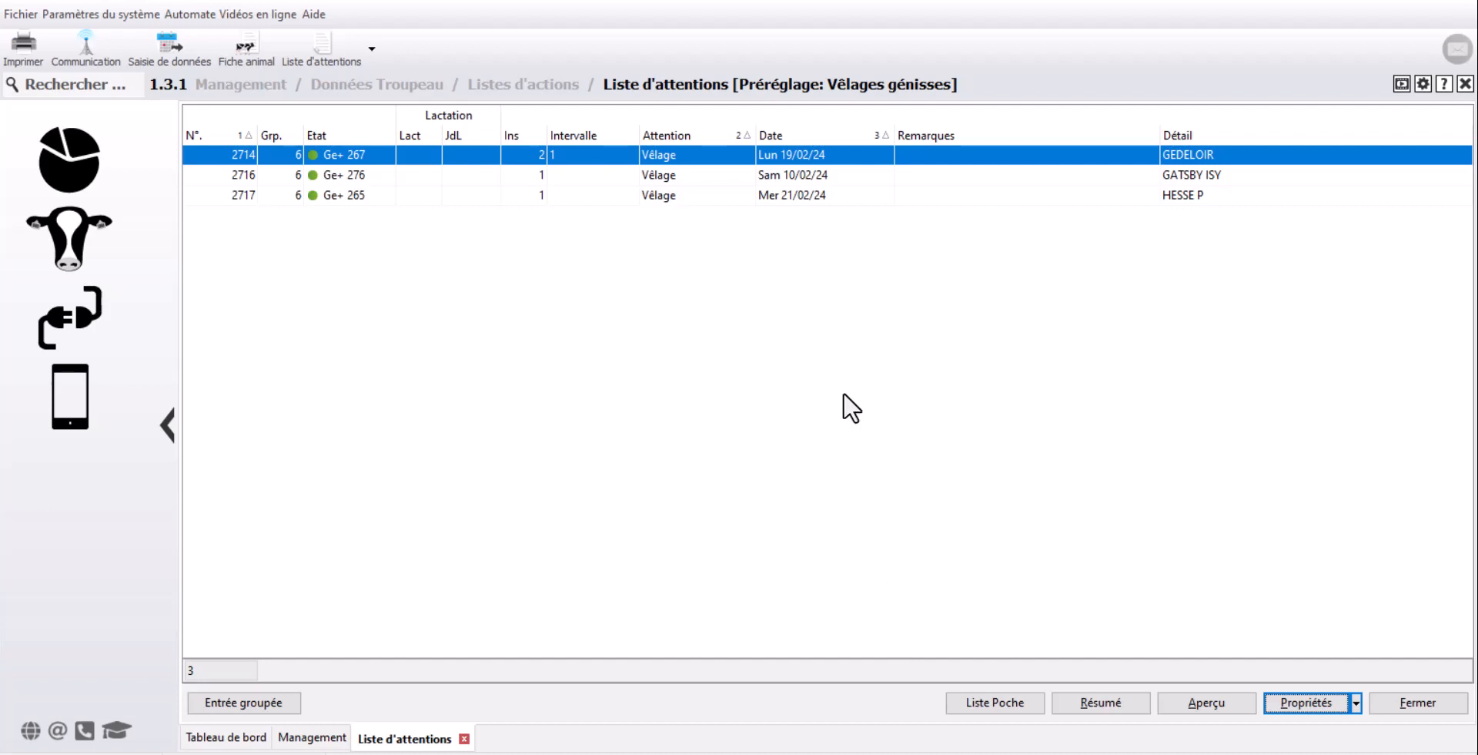
# Step: Sort the heifer calving list by date, then reverse the sort order
pyautogui.click(817, 129)
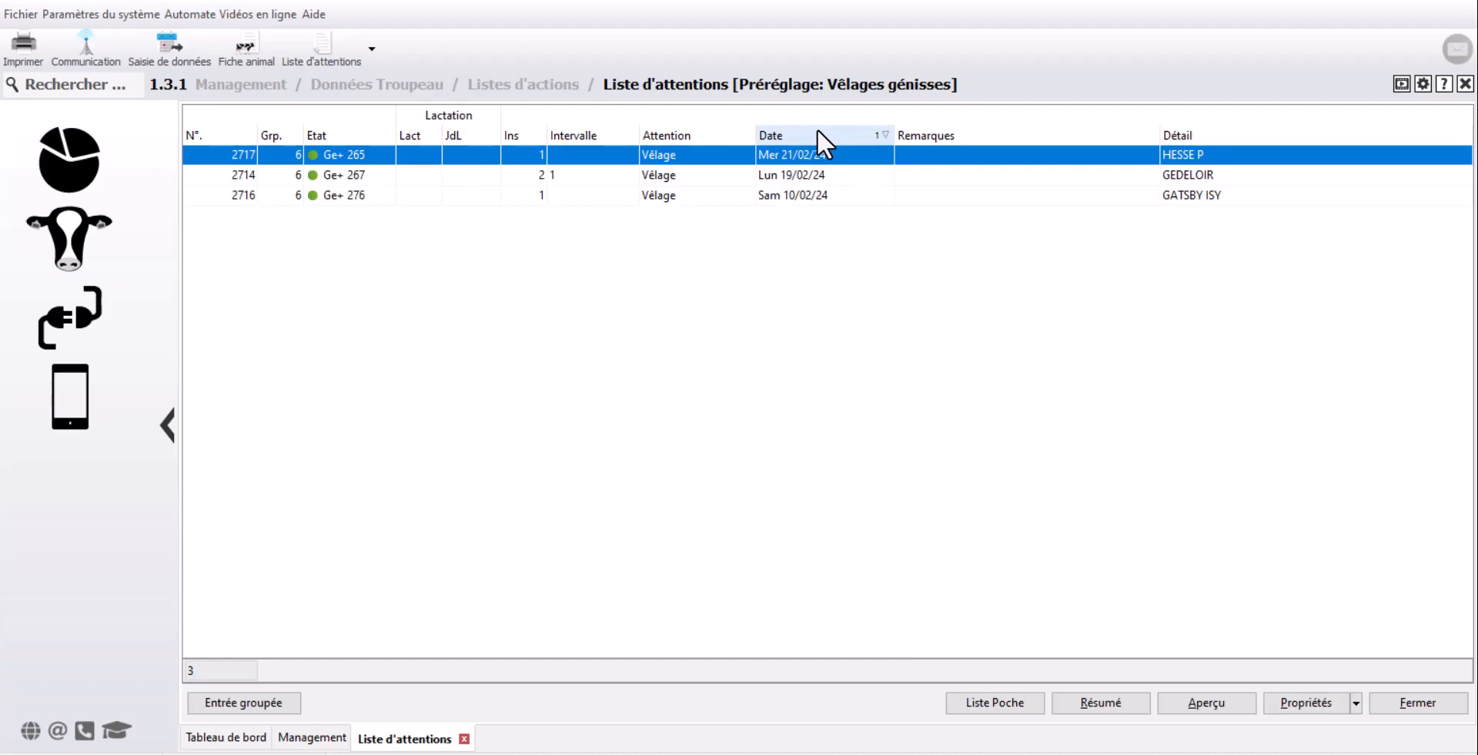
pyautogui.click(817, 130)
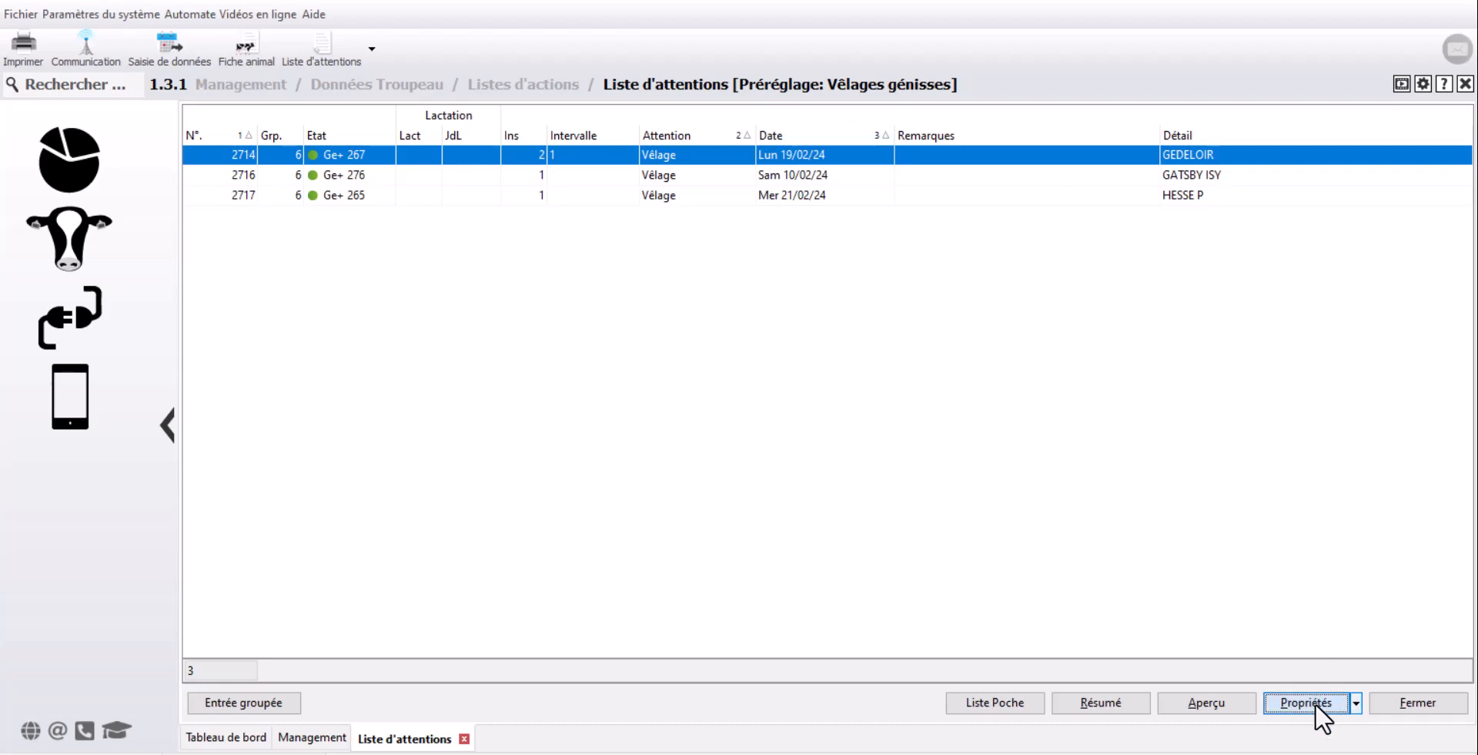
# Step: Create another attention list preset named "Parage 90 JdL" in the list's properties
pyautogui.click(1314, 703)
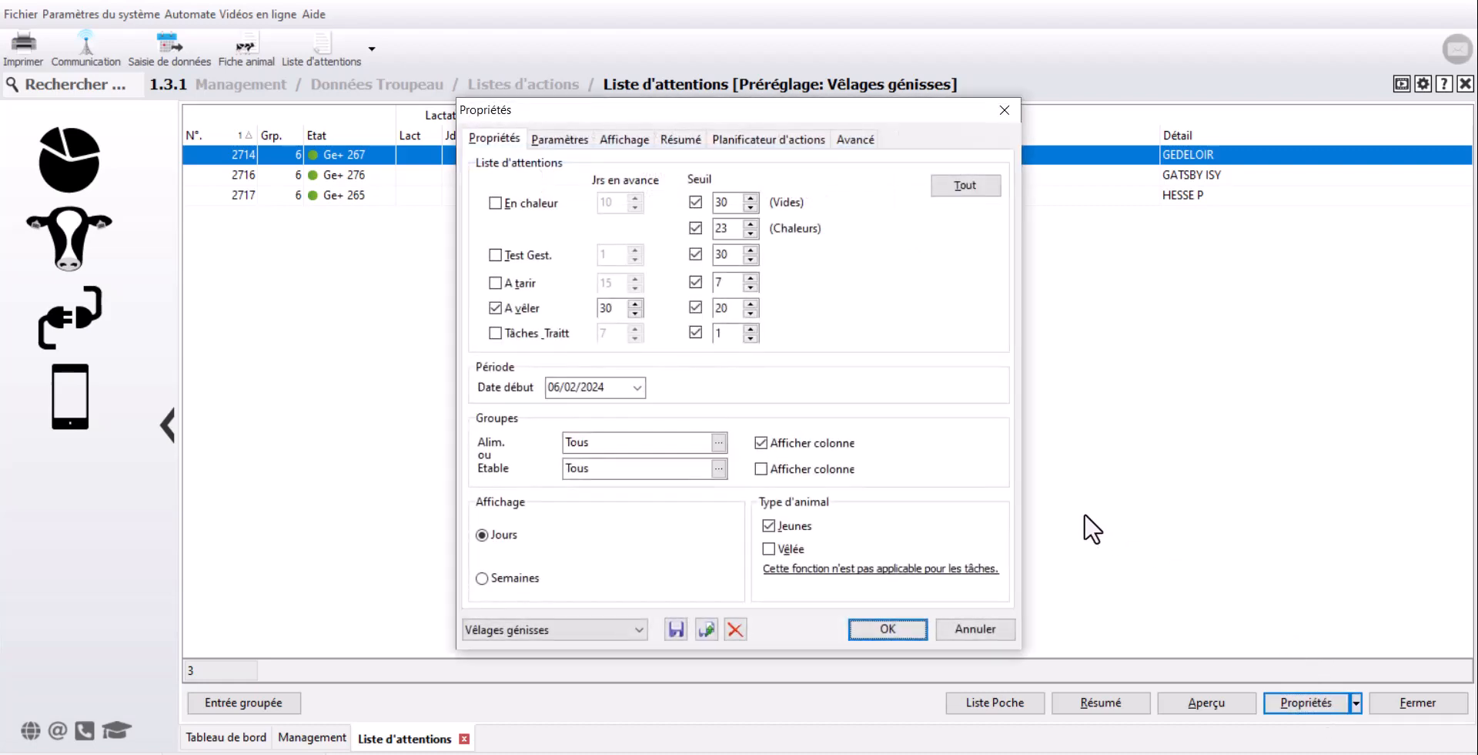
pyautogui.click(706, 630)
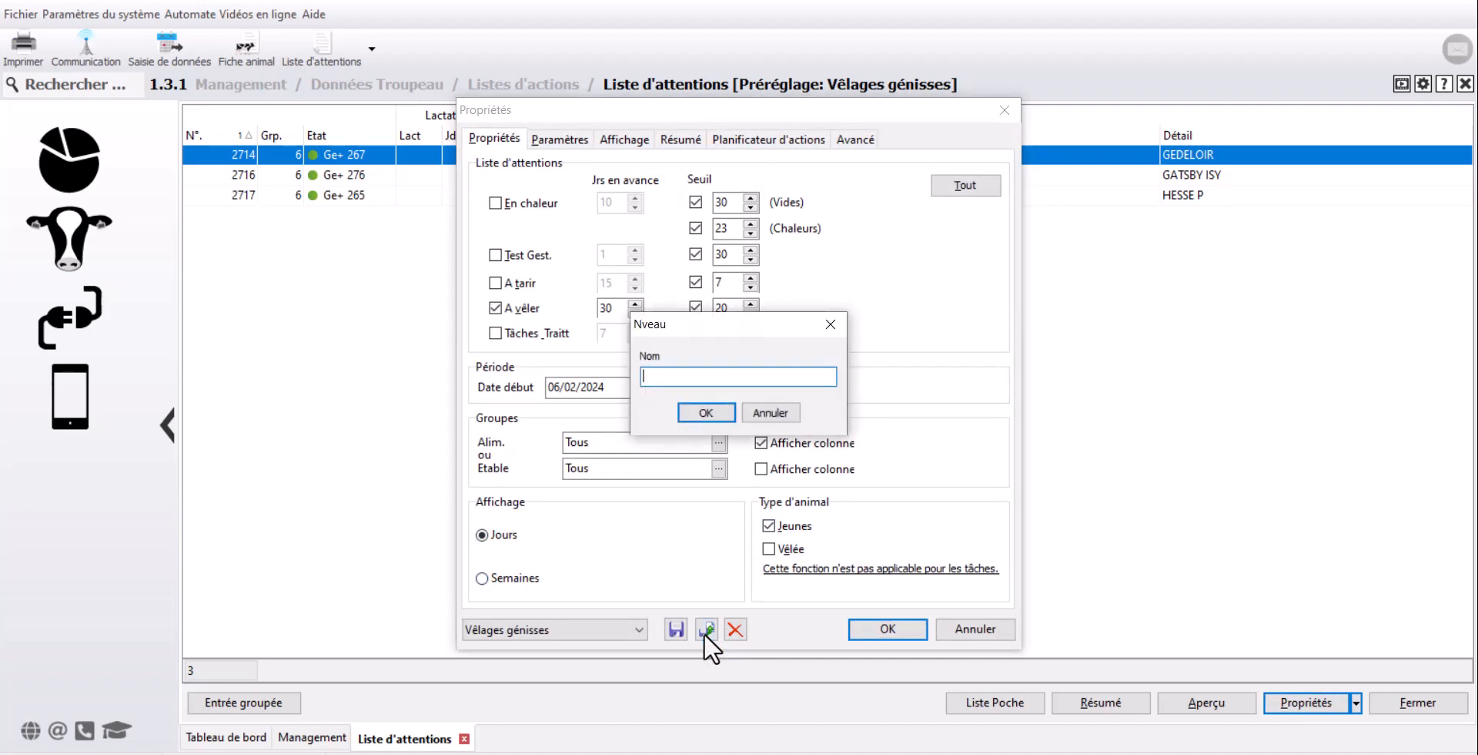
pyautogui.write('Parage 90 JdL')
pyautogui.click(708, 412)
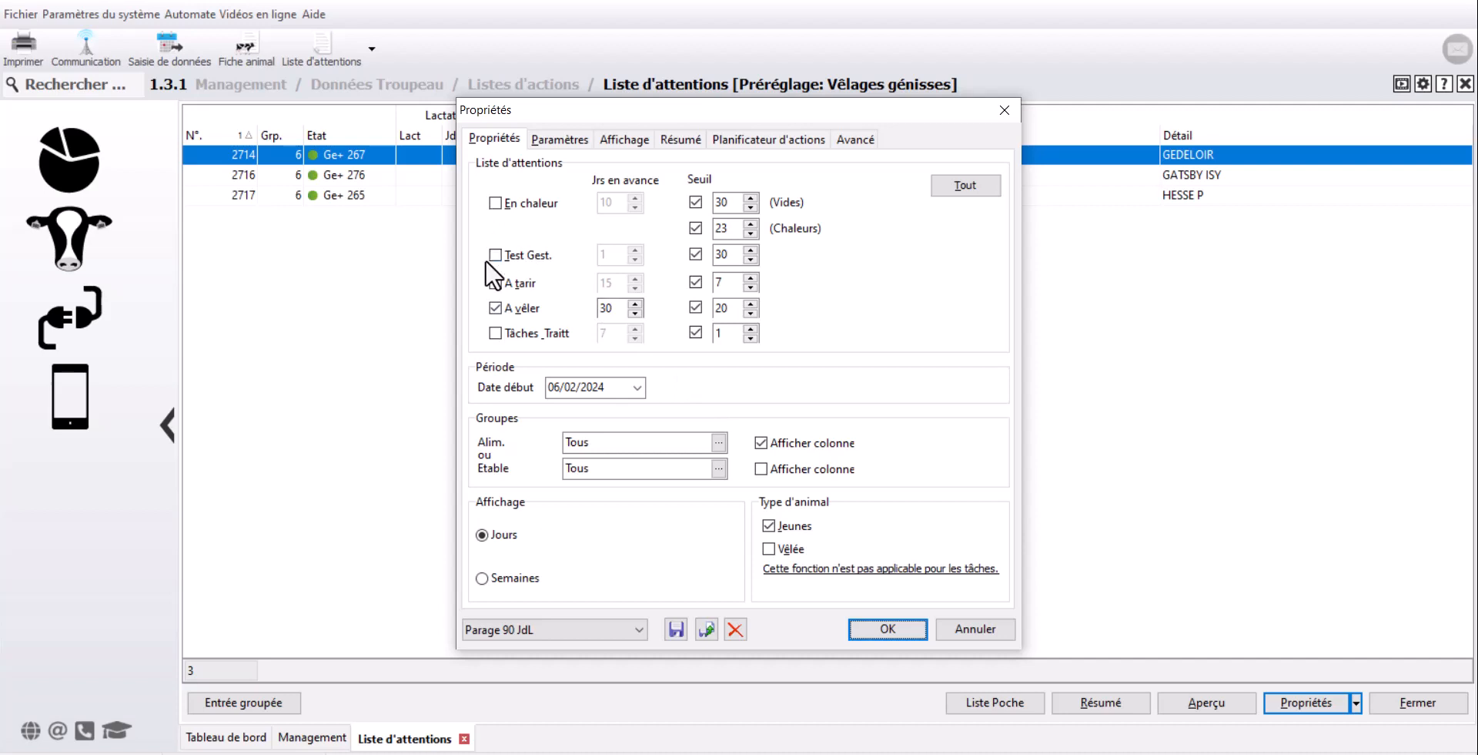
# Step: Replace the A vêler attention with Tâches_Traitt, set to 1 day in advance and a threshold of 30
pyautogui.click(496, 308)
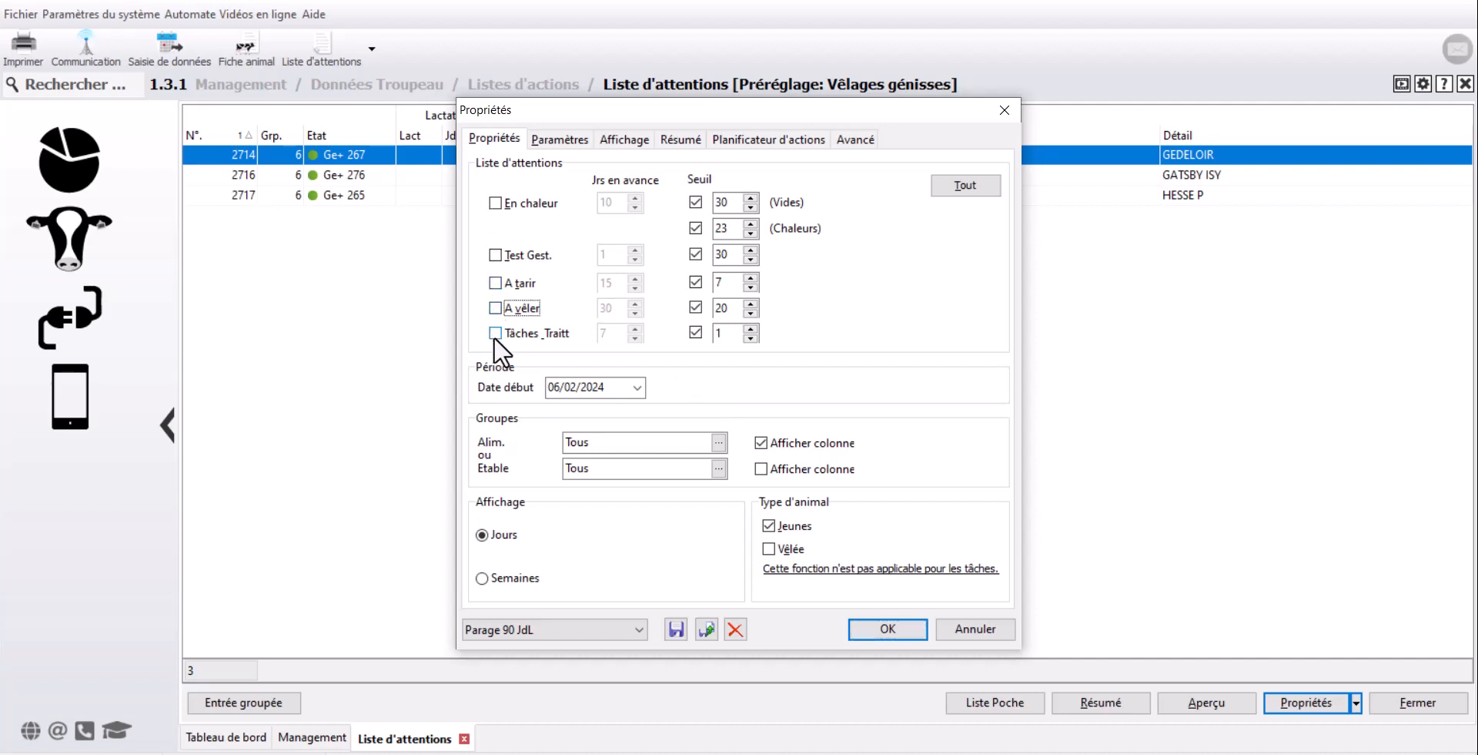
pyautogui.click(494, 335)
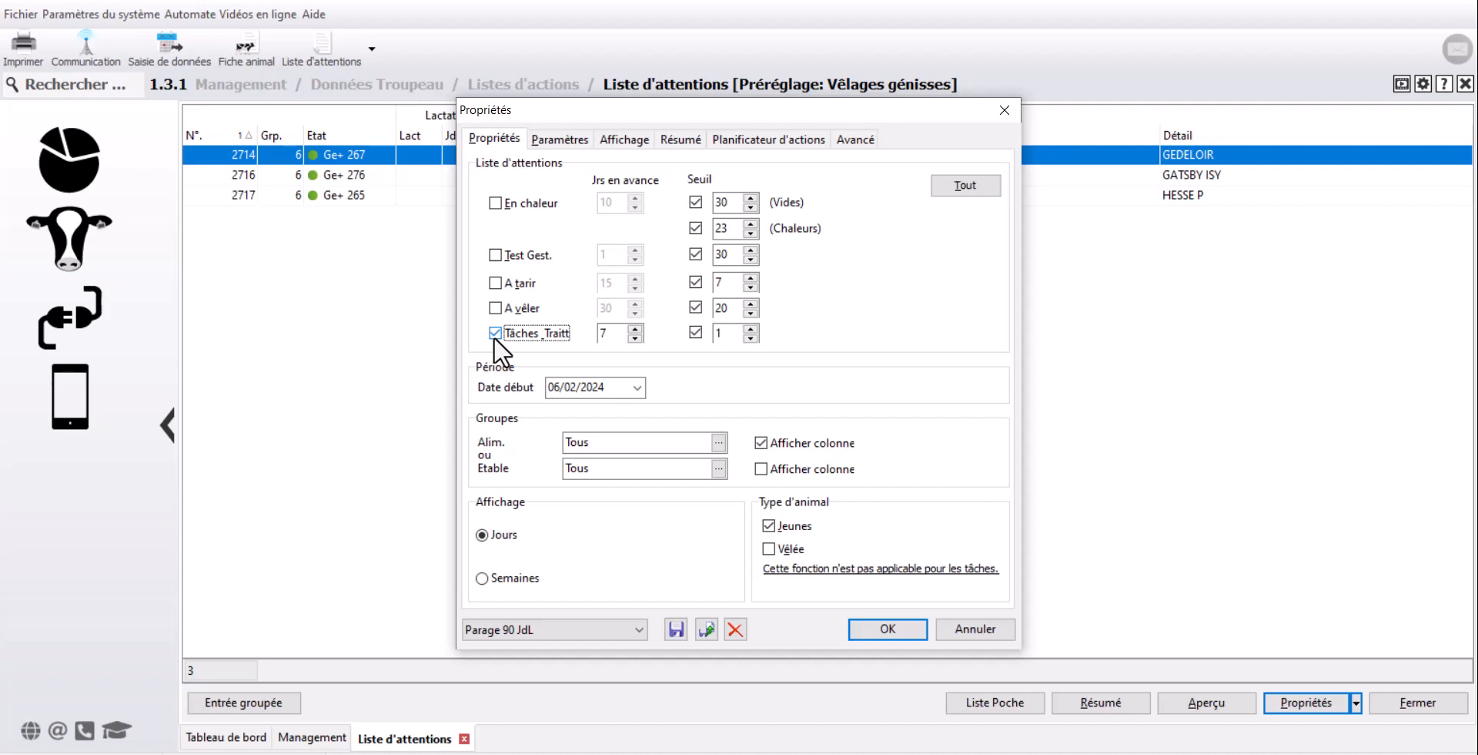
pyautogui.doubleClick(594, 336)
pyautogui.write('1')
pyautogui.doubleClick(719, 333)
pyautogui.write('30')
# Step: Include the animal-level Parage 90 JdL plan from the action planner in the preset and apply it to the list
pyautogui.click(796, 137)
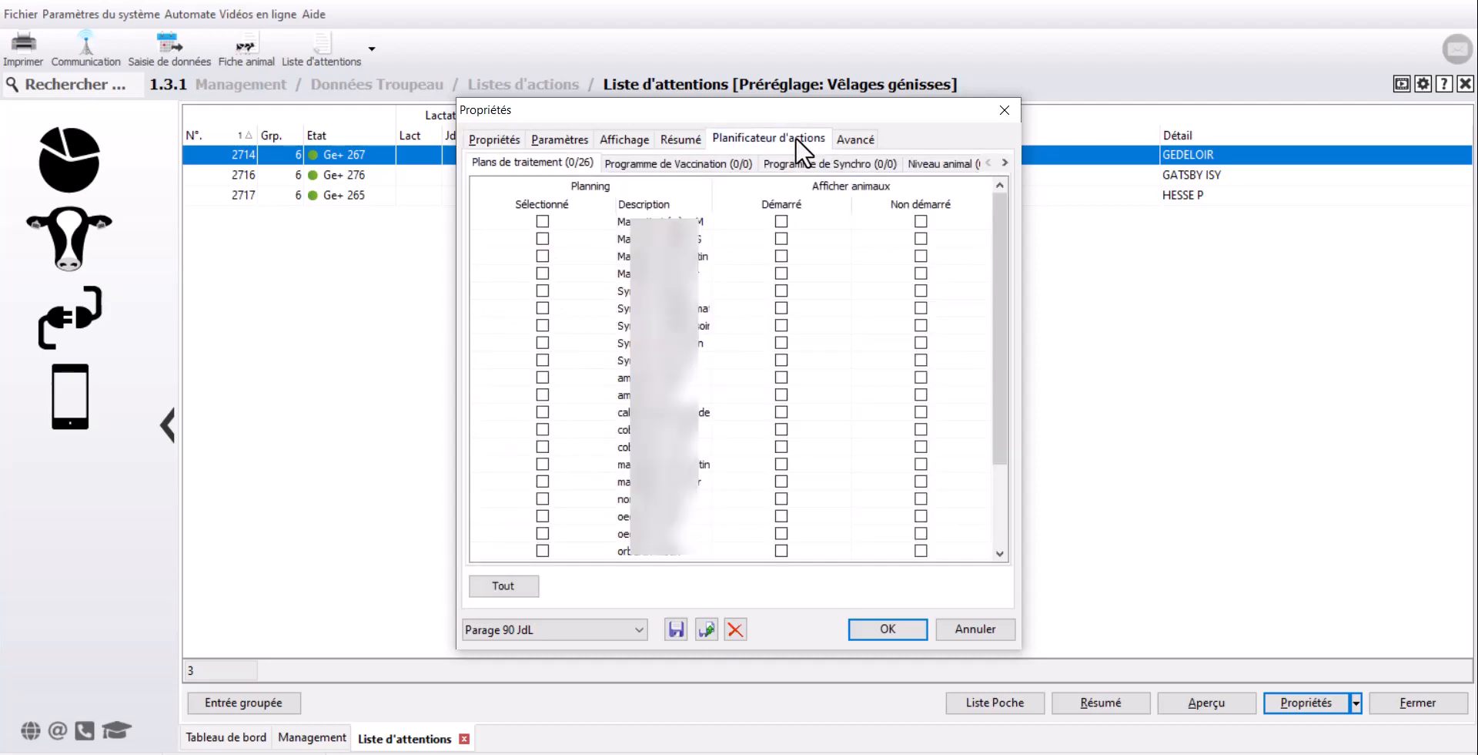
pyautogui.click(947, 162)
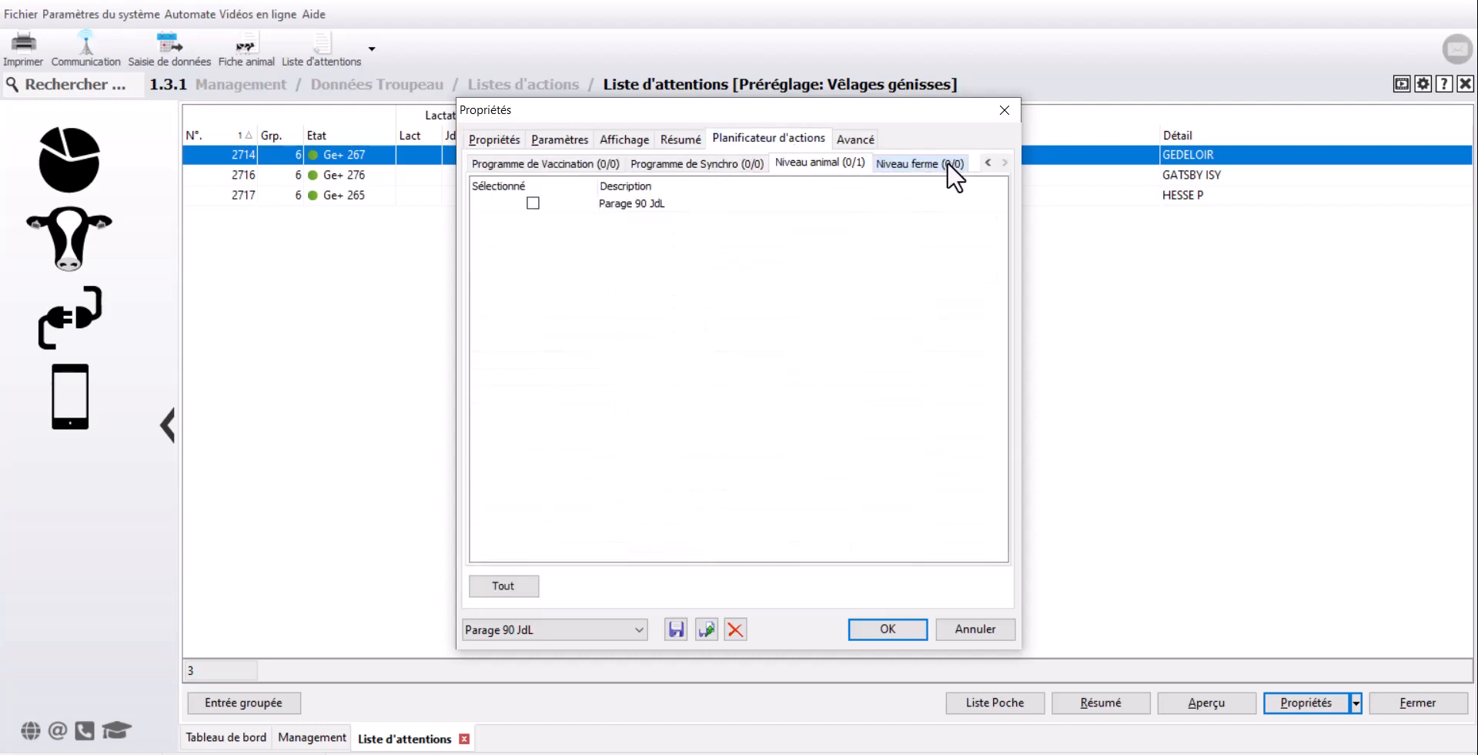
pyautogui.click(533, 202)
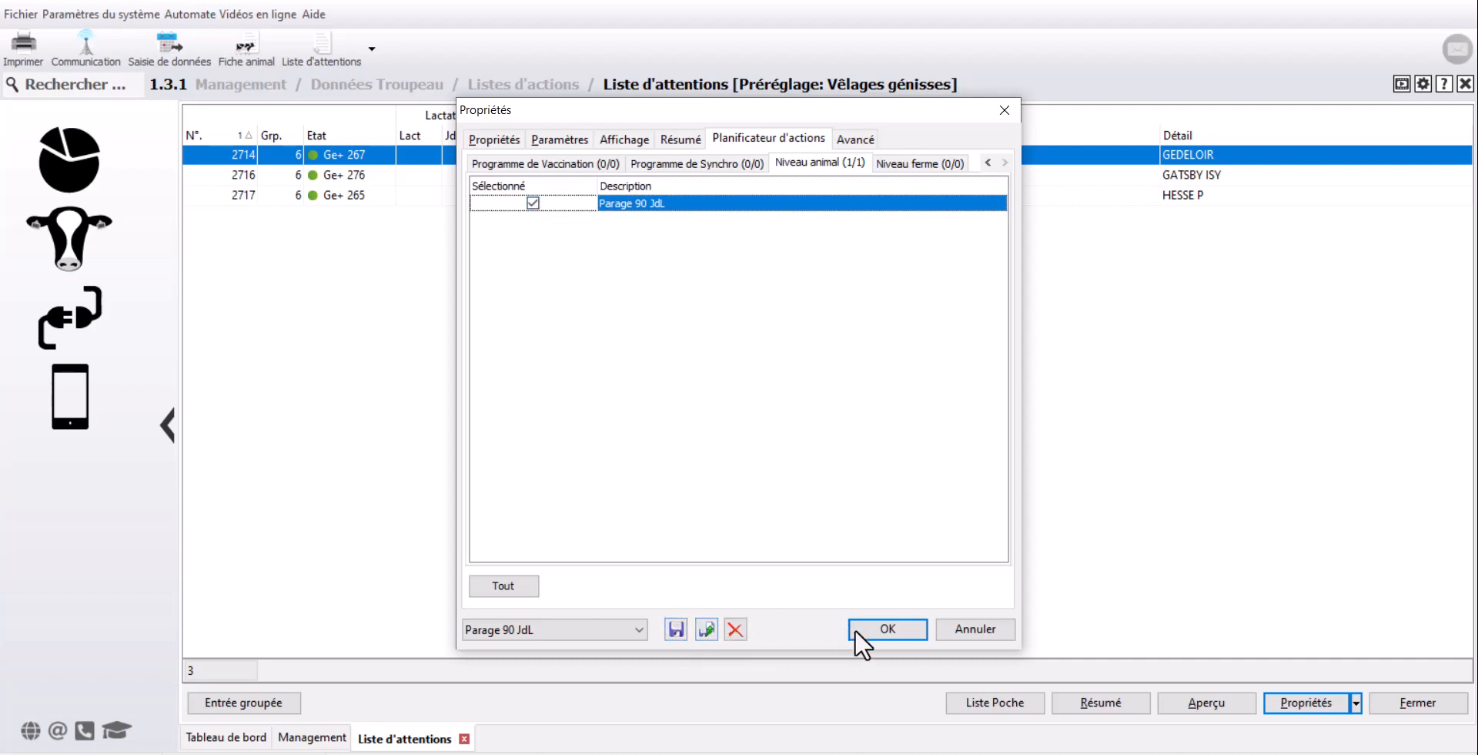
pyautogui.click(878, 629)
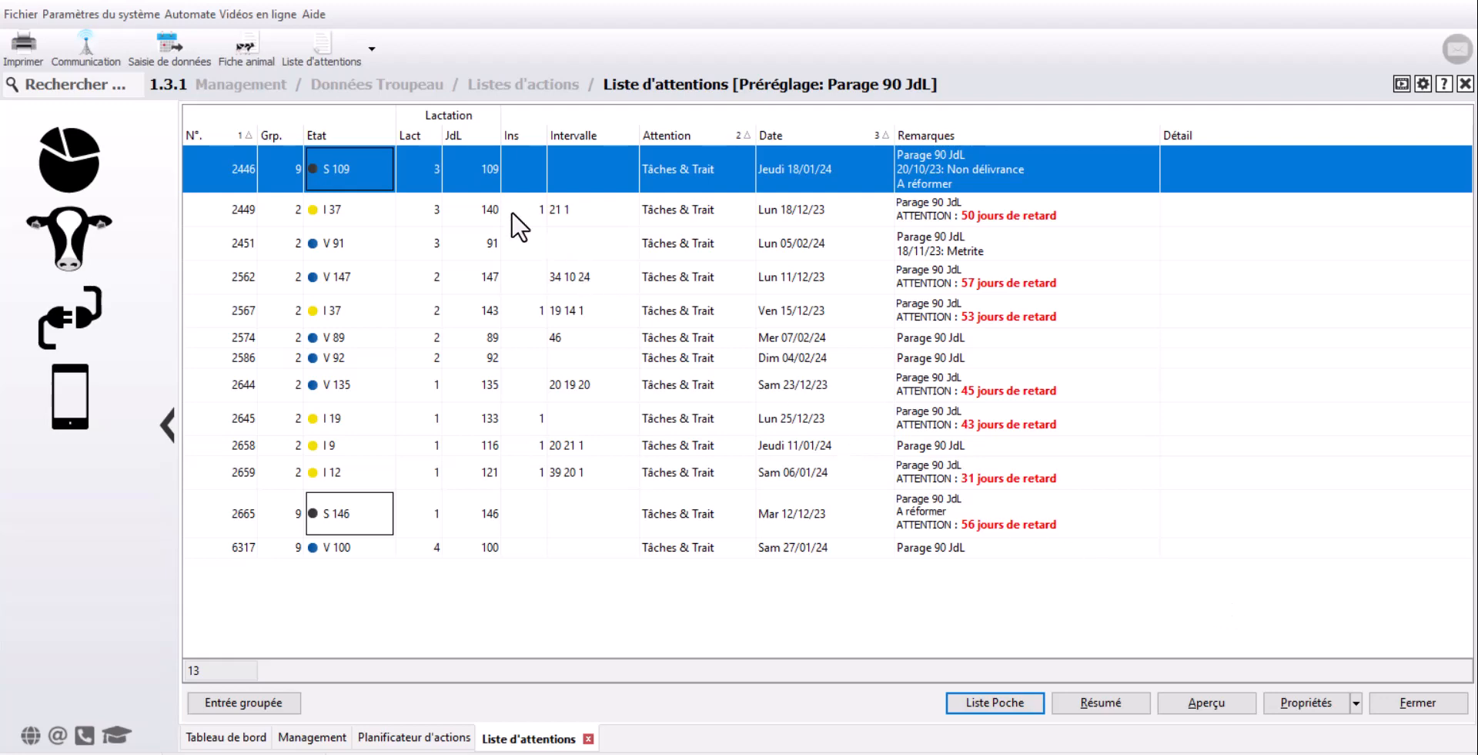
# Step: Open the attention list with the Vêlages génisses preset through its shortcut
pyautogui.click(374, 48)
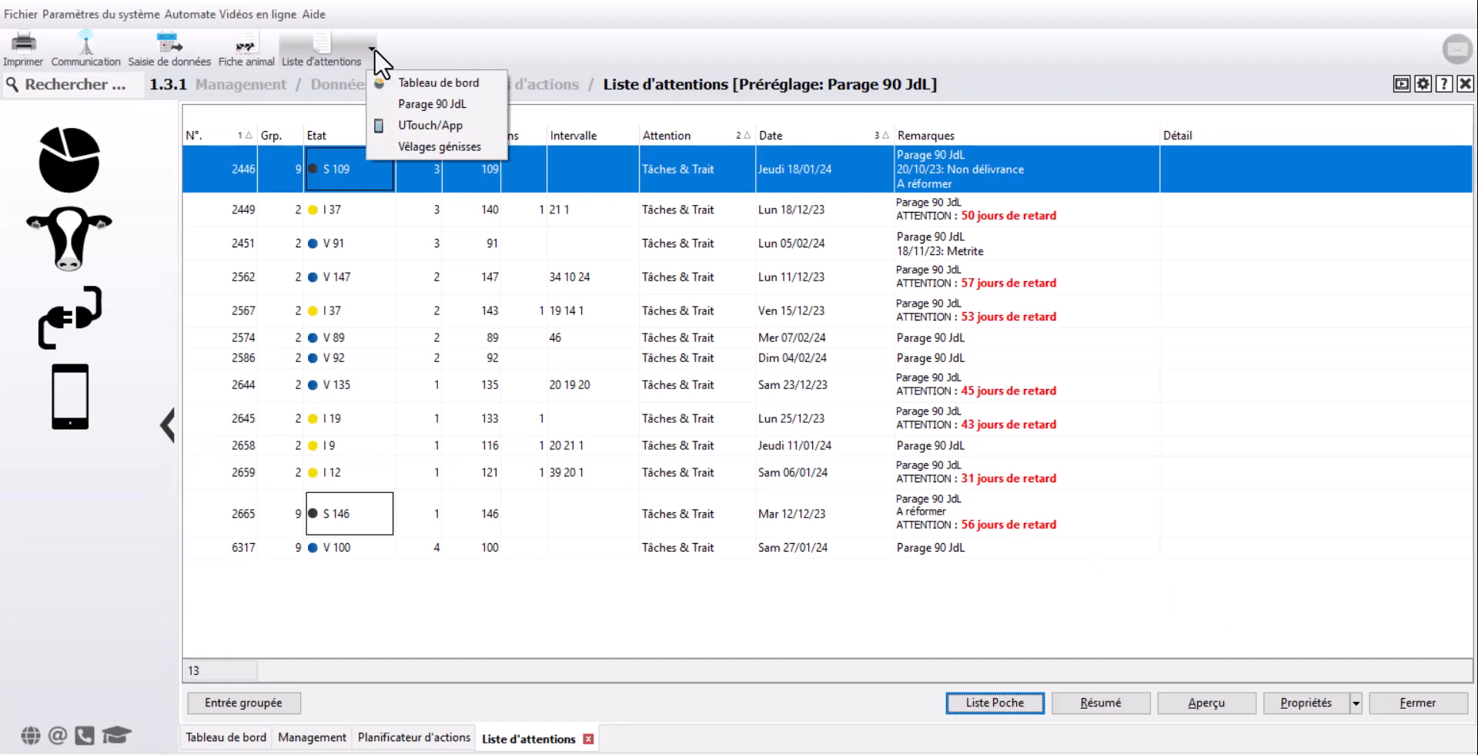
pyautogui.click(389, 143)
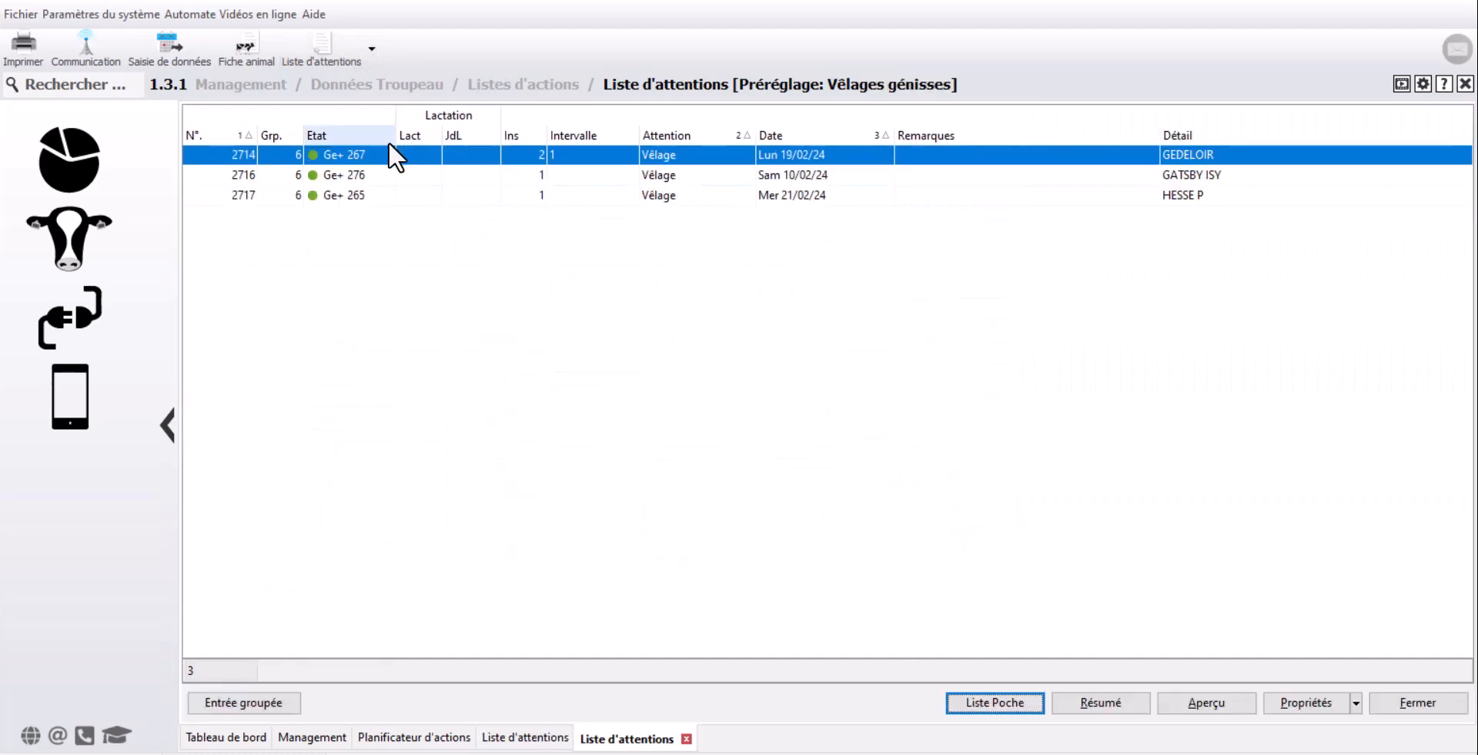